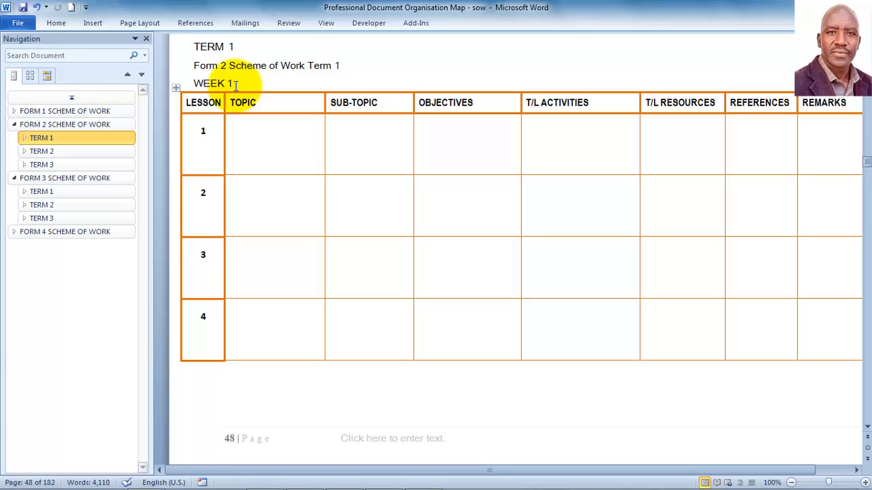
Step: Browse the Form 2 Term 1 week pages: Weeks 1–3, Week 13 and Week 4
click(25, 137)
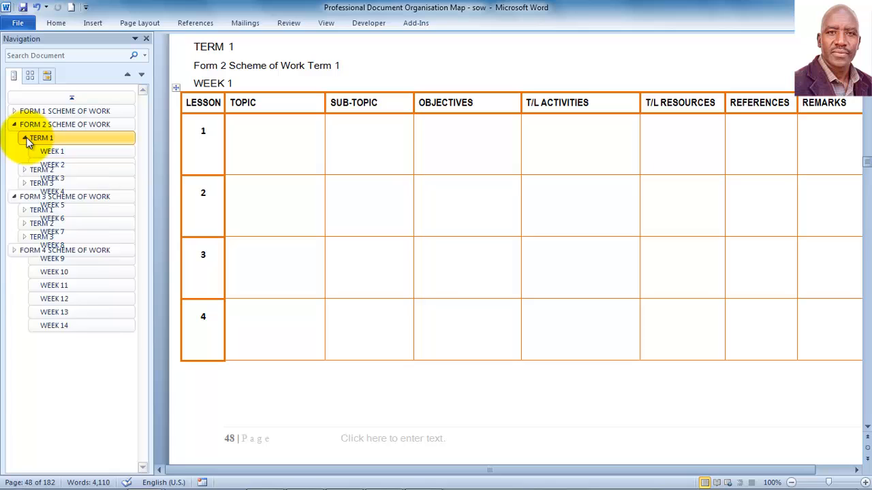
click(59, 151)
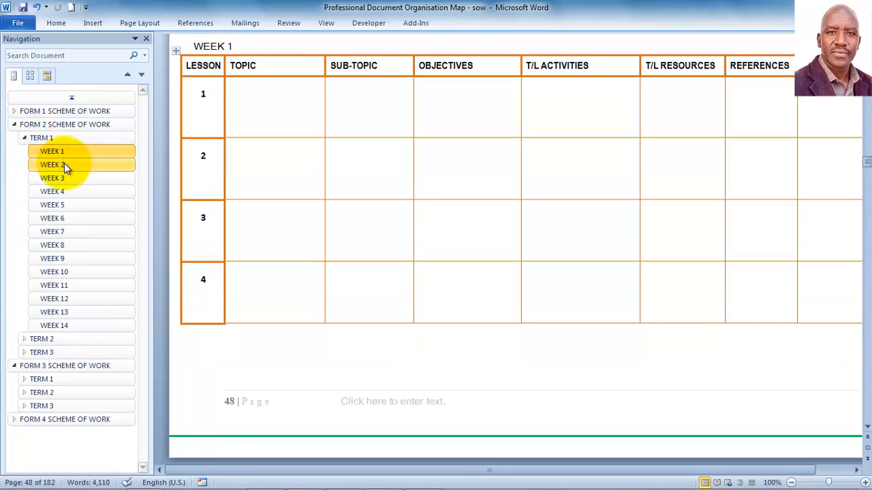
click(64, 163)
click(62, 180)
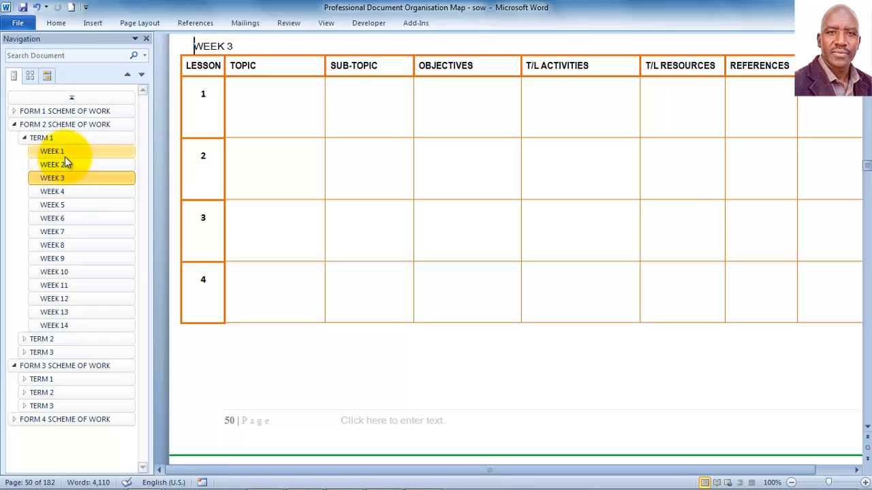
click(65, 154)
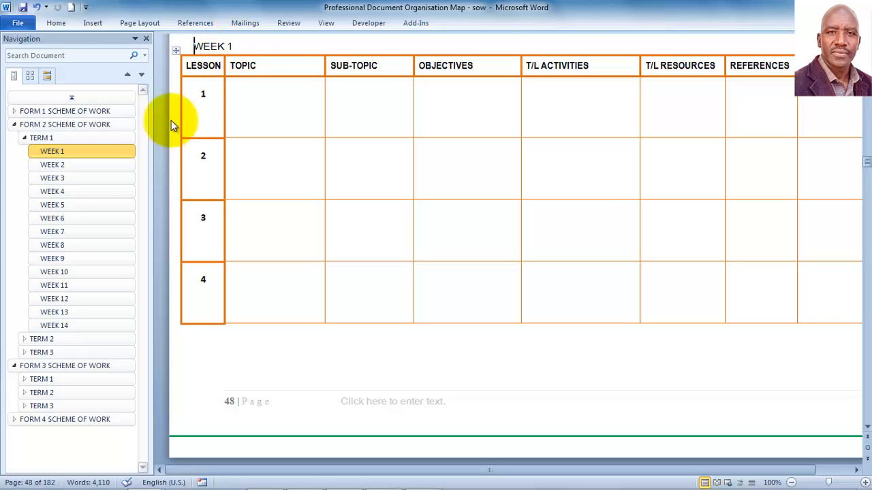
click(60, 166)
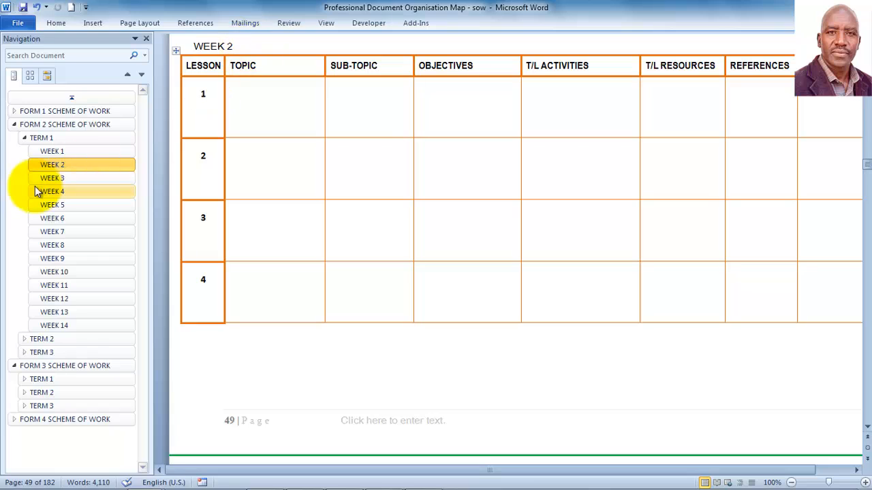
click(53, 181)
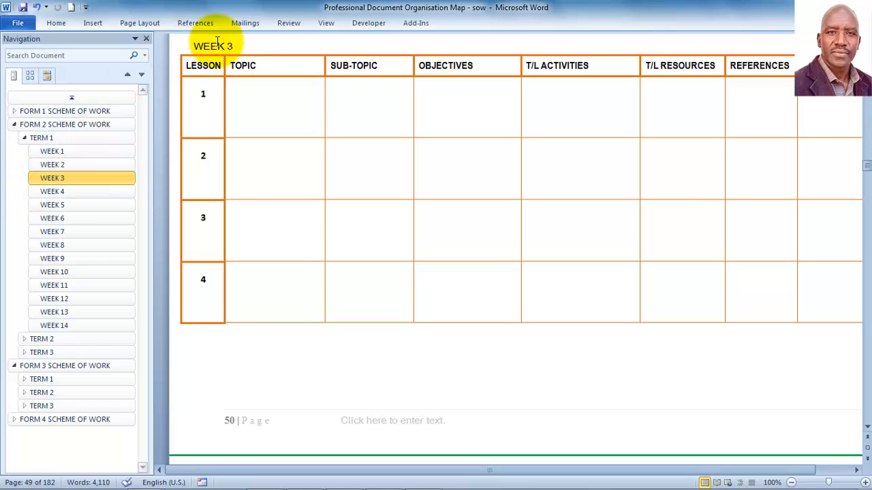
click(60, 312)
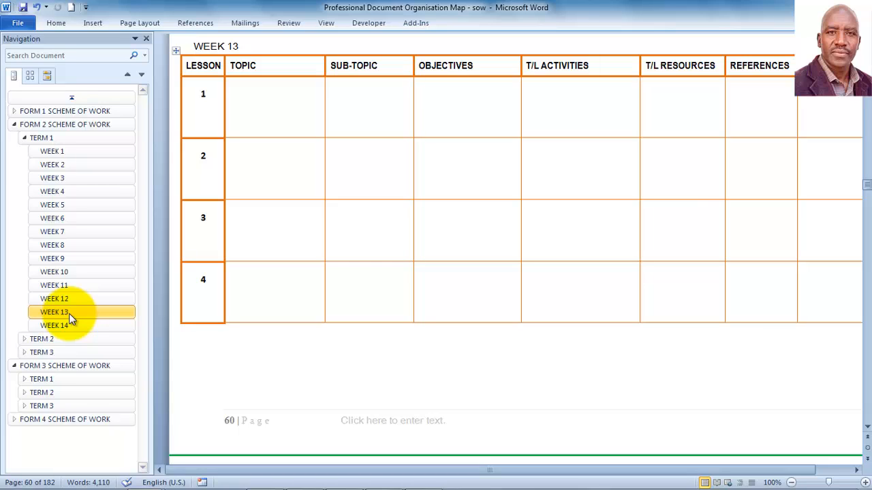
click(59, 193)
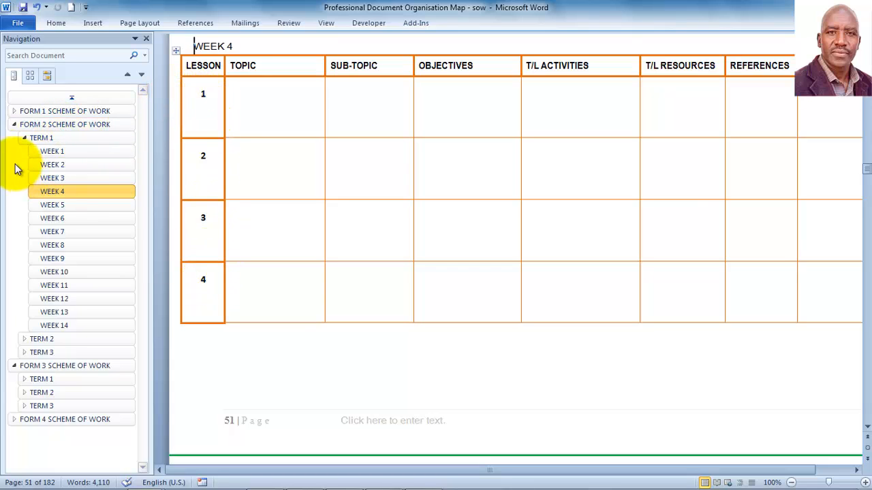
Step: Collapse Form 2 and open the Form 3 Term 1 Week 3 lesson table
click(24, 136)
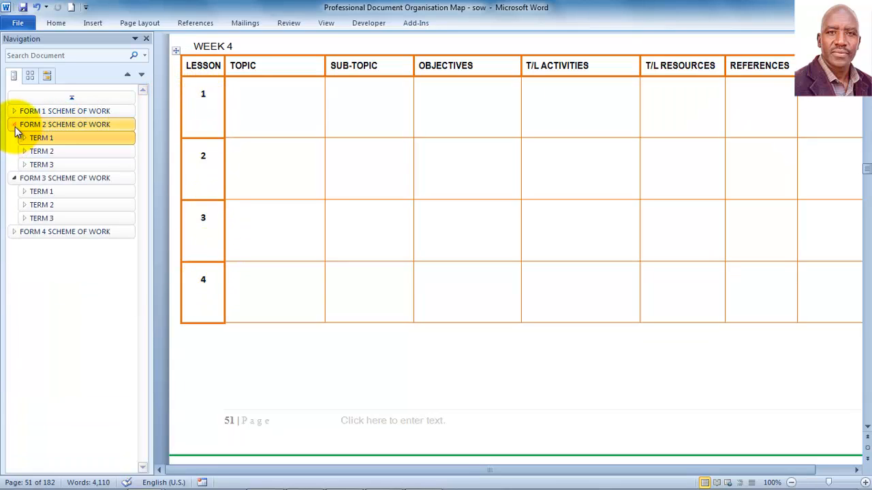
click(14, 125)
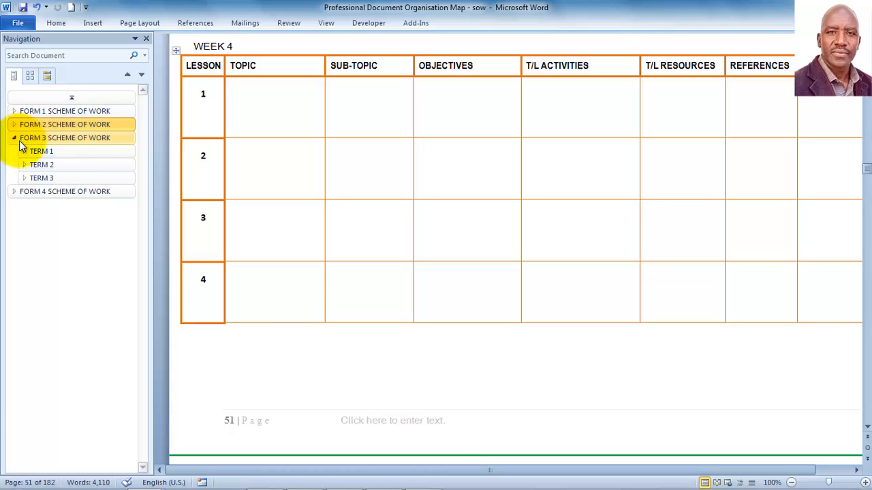
click(25, 150)
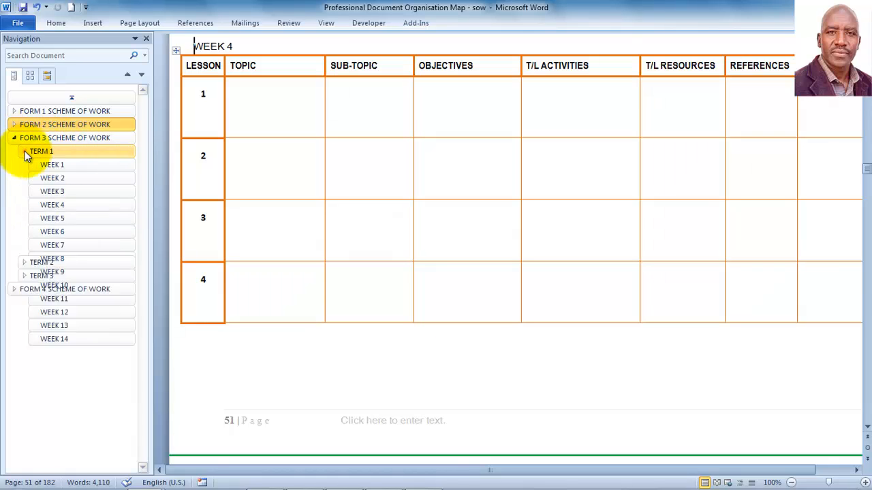
click(57, 191)
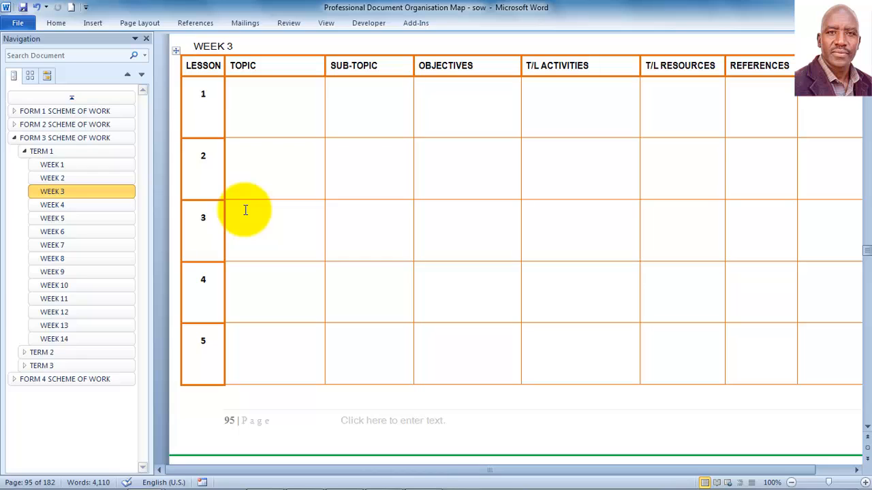
Step: Collapse the Form 3 and Form 1 outlines and return to page 1's SCHEME OF WORK cover
click(25, 153)
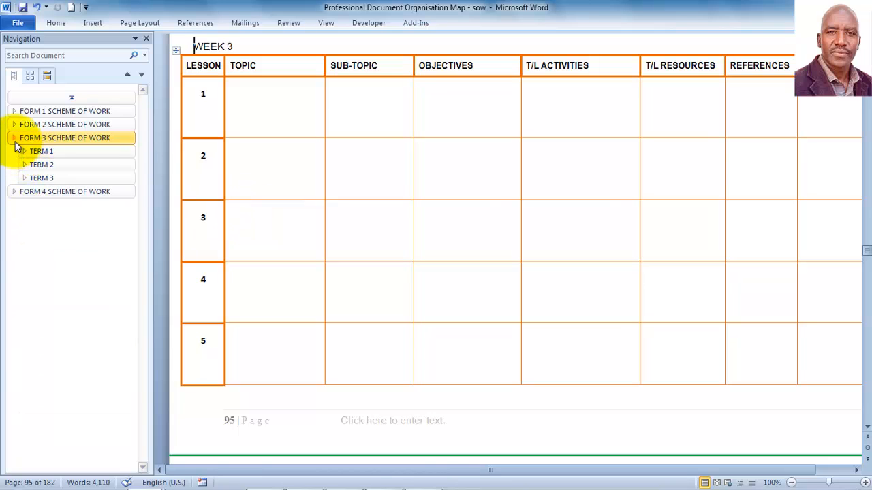
click(15, 139)
click(14, 112)
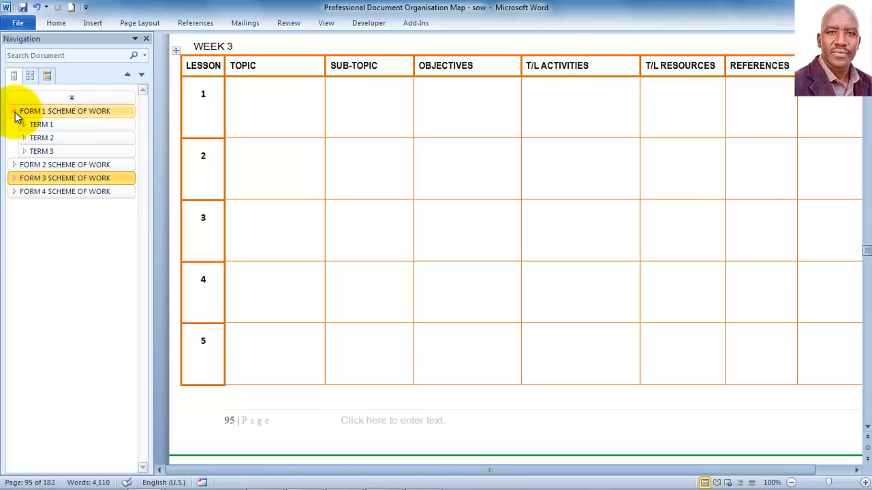
click(14, 112)
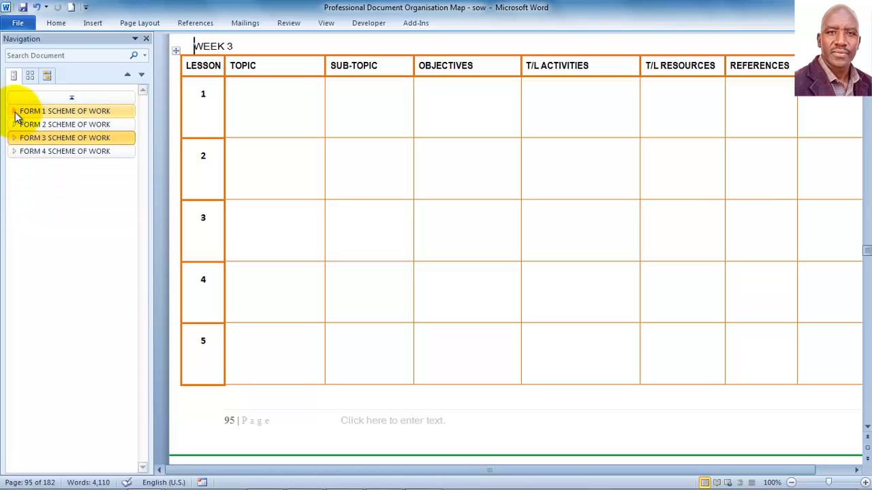
click(47, 97)
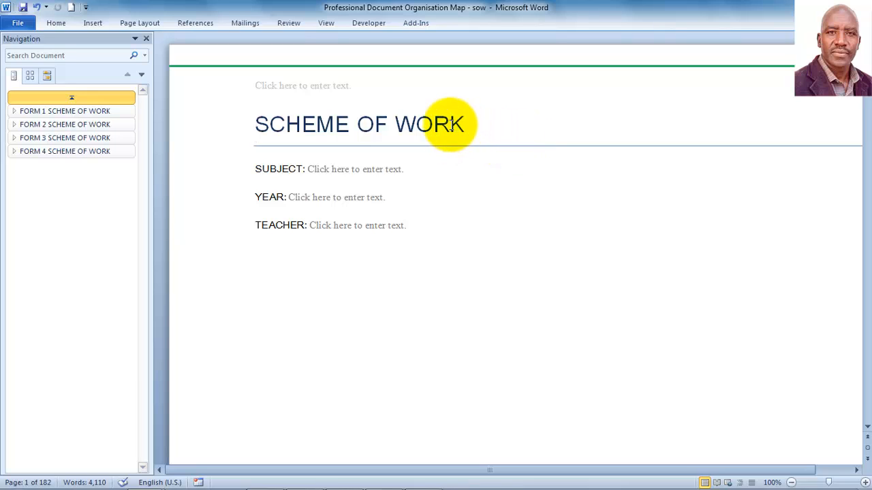
Step: Enter UPPERHILL MIXED SECONDARY SCHOOL in capitals in the cover page header
double_click(293, 87)
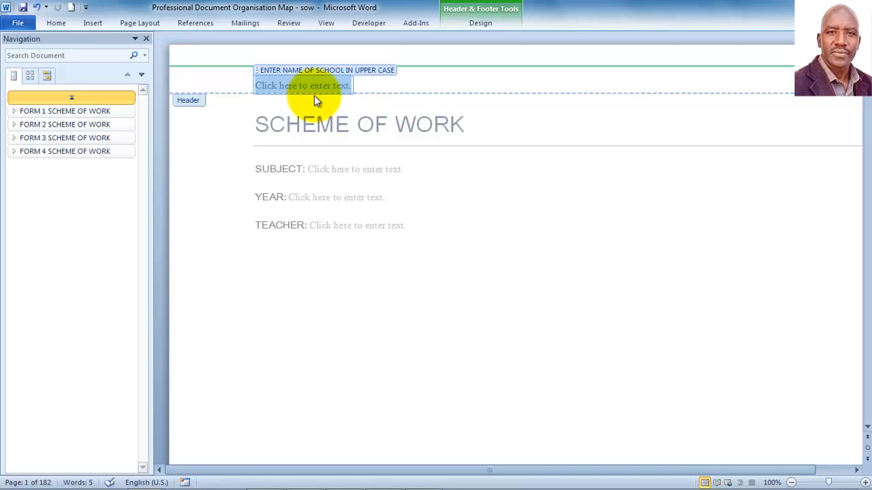
key(Caps_Lock)
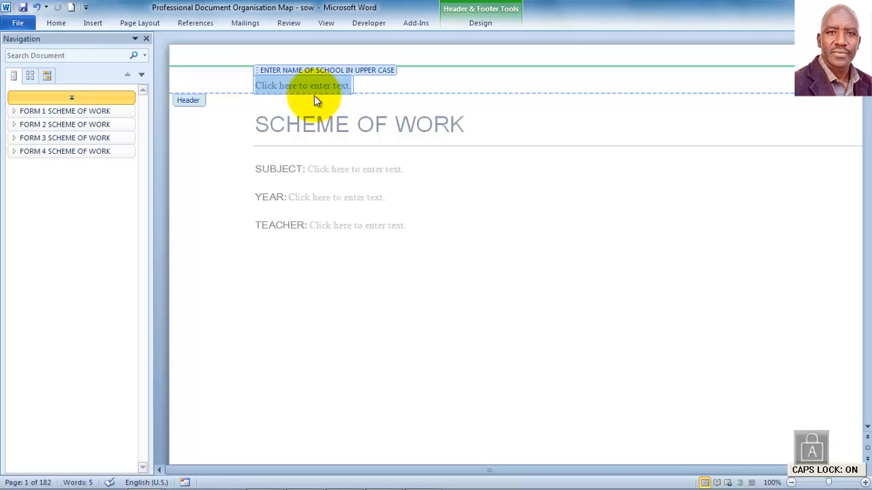
text(U)
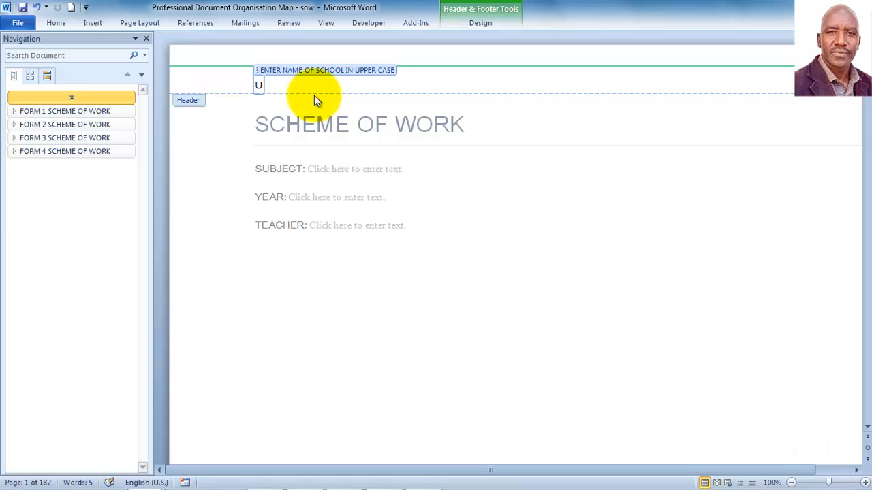
text(PPERH)
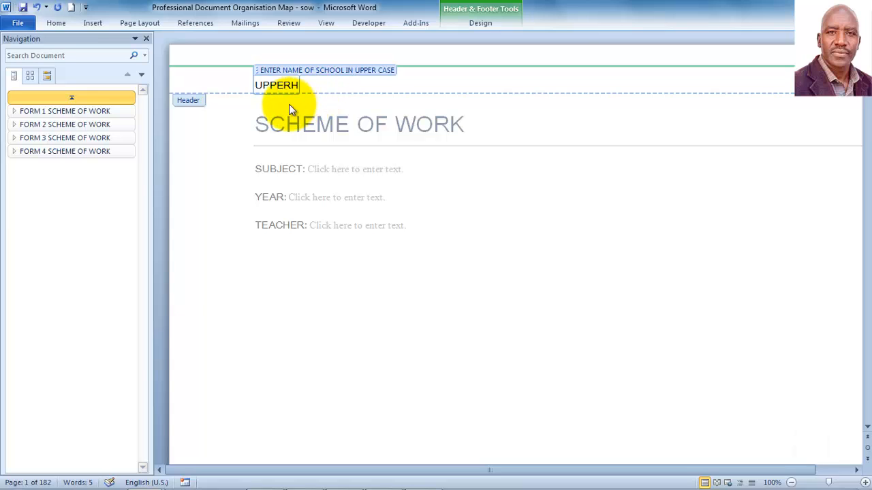
text(ILL MIXED SECONDA)
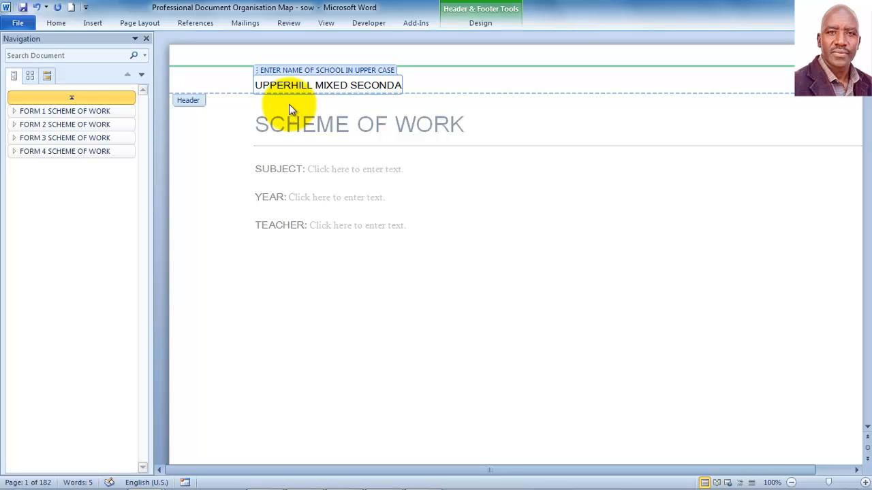
text(RY SCHOOL)
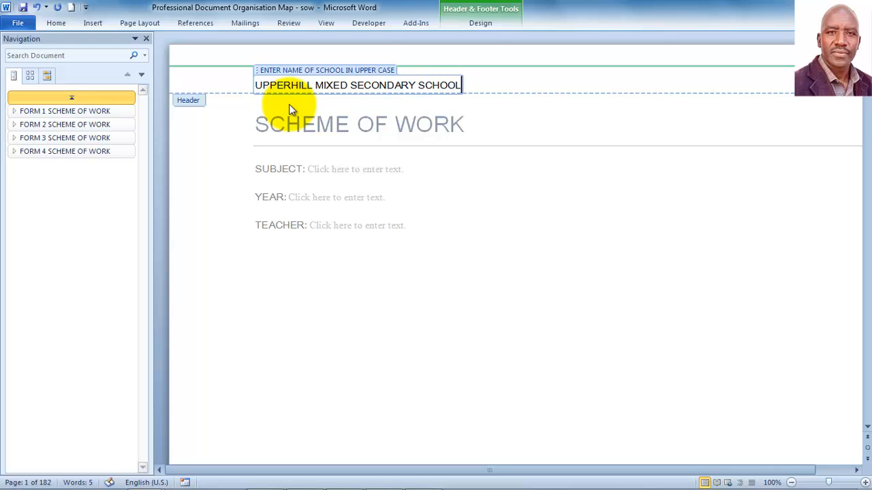
double_click(455, 181)
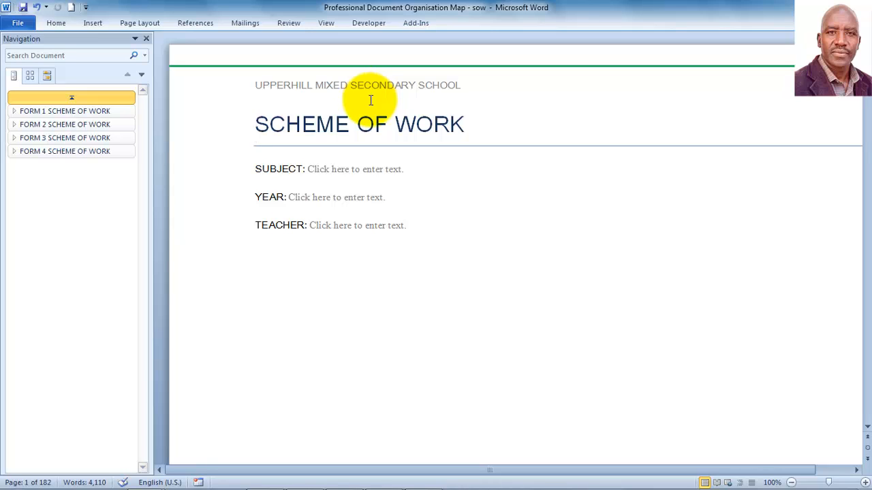
Step: Expand Form 1 Term 1 and view the Week 4 table, then return to the cover page
click(14, 111)
click(23, 125)
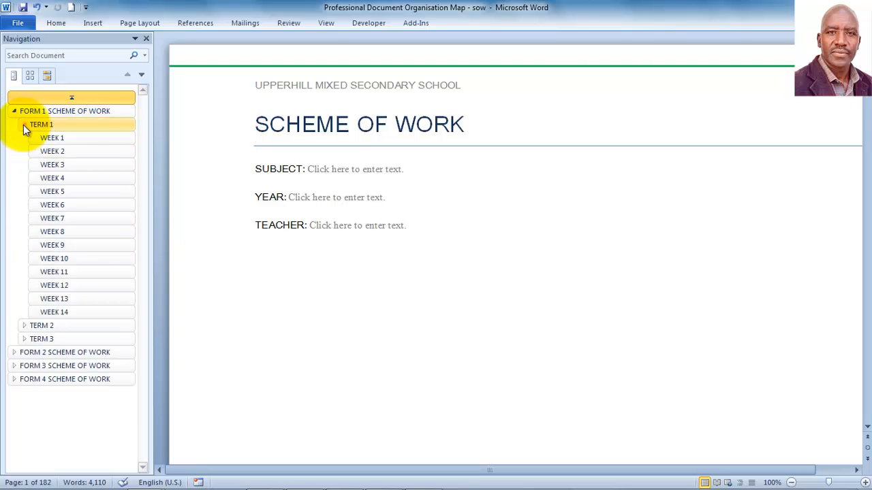
click(75, 178)
scroll(412, 253, up, 2)
scroll(412, 253, up, 1)
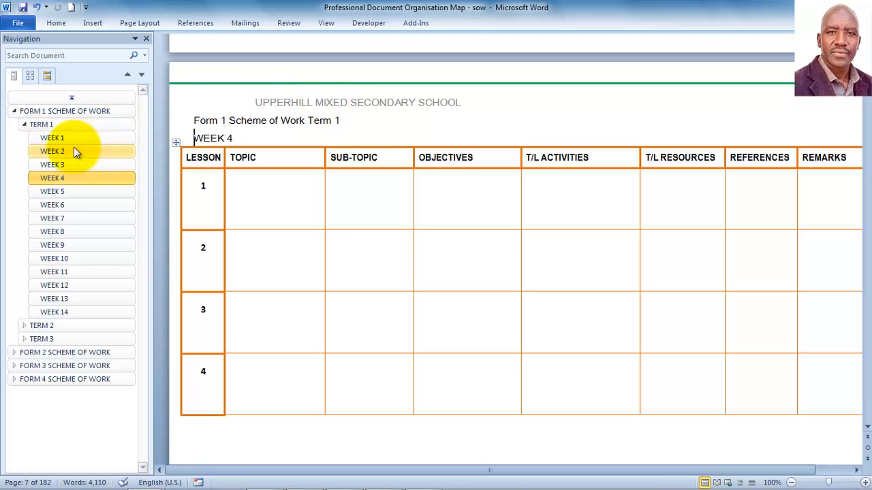
click(55, 97)
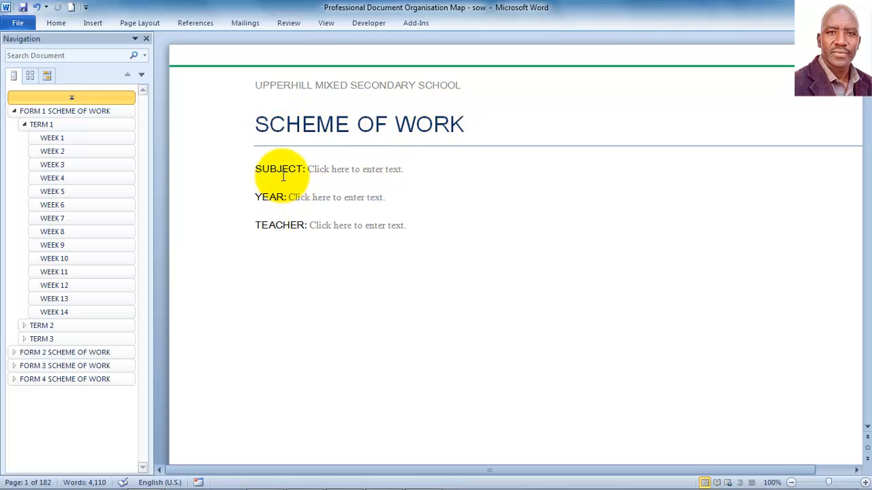
Step: Fill the cover's Subject with PHYSICS, Year with 2016, and Teacher with the teacher's full name
click(360, 169)
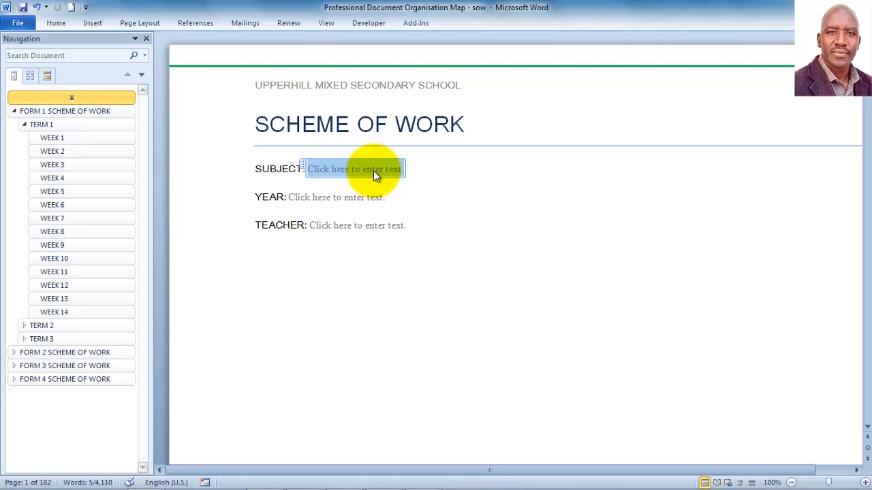
text(P)
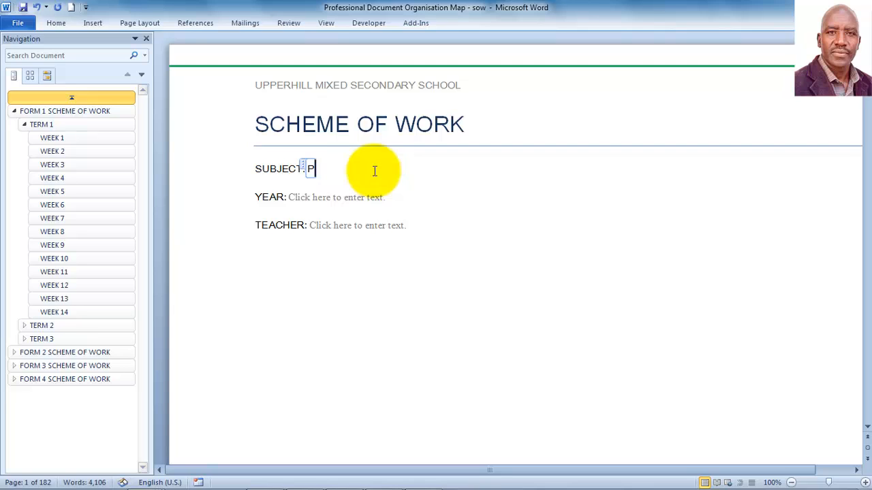
text(HYSICS)
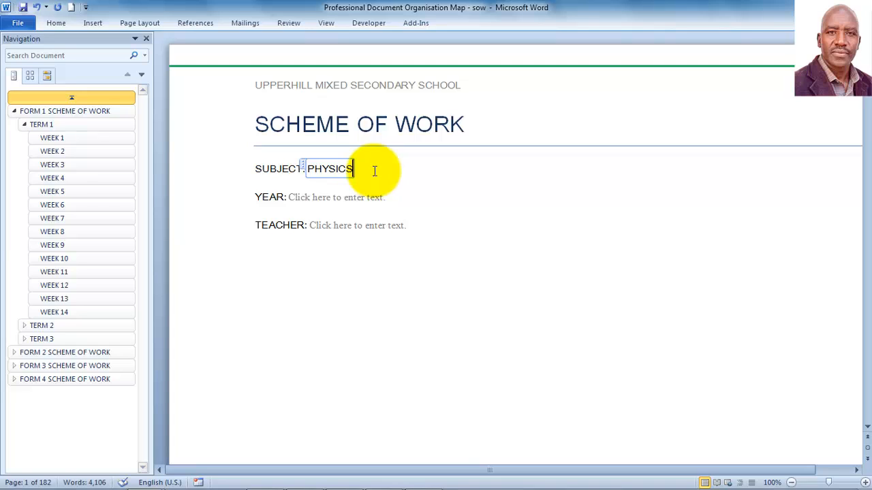
click(407, 197)
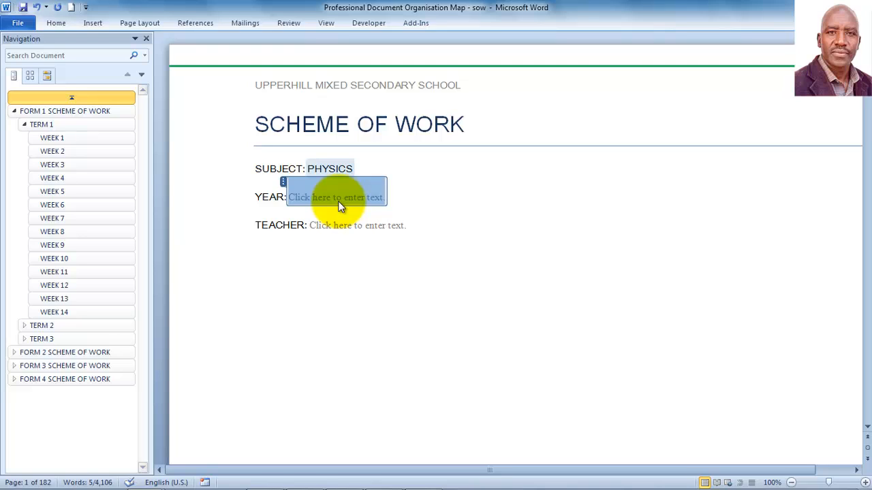
text(20)
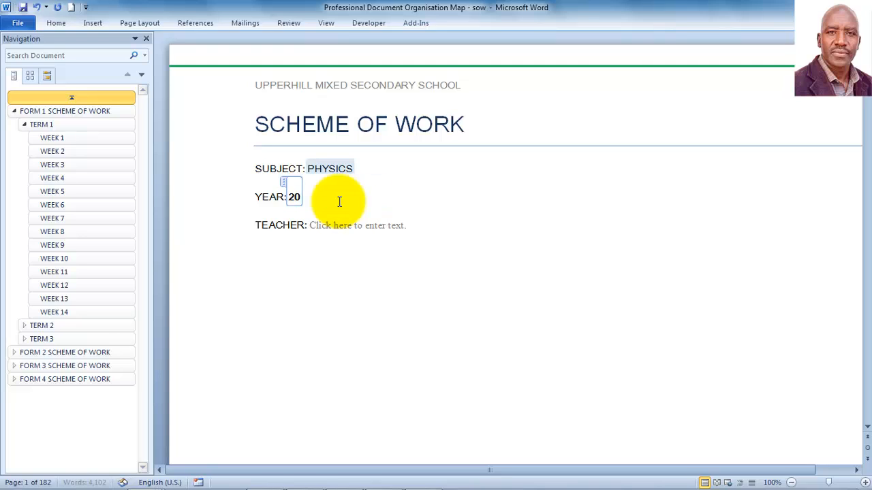
text(16)
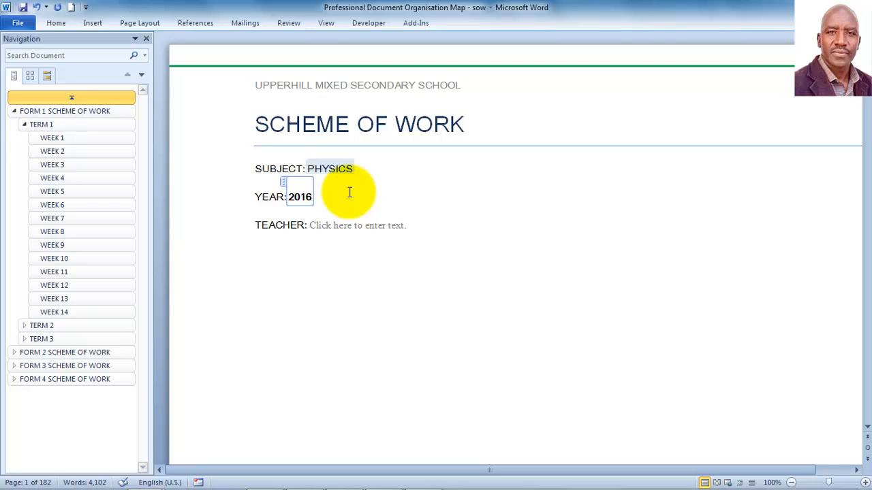
click(363, 232)
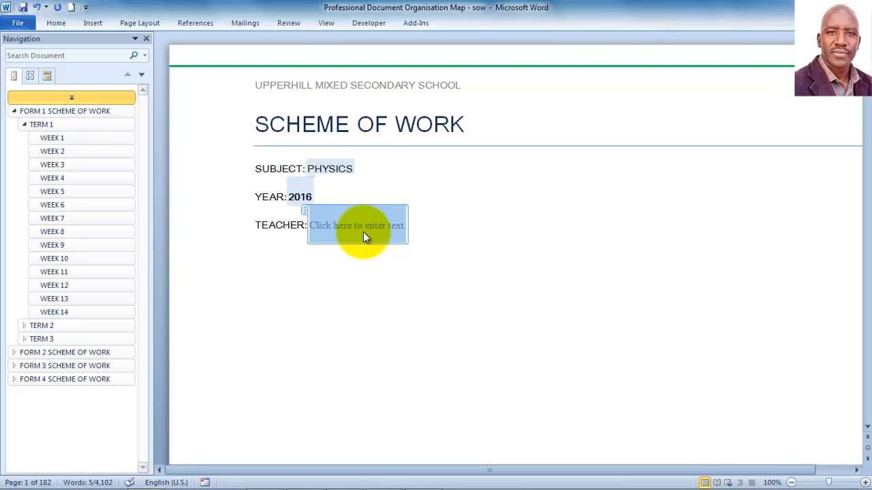
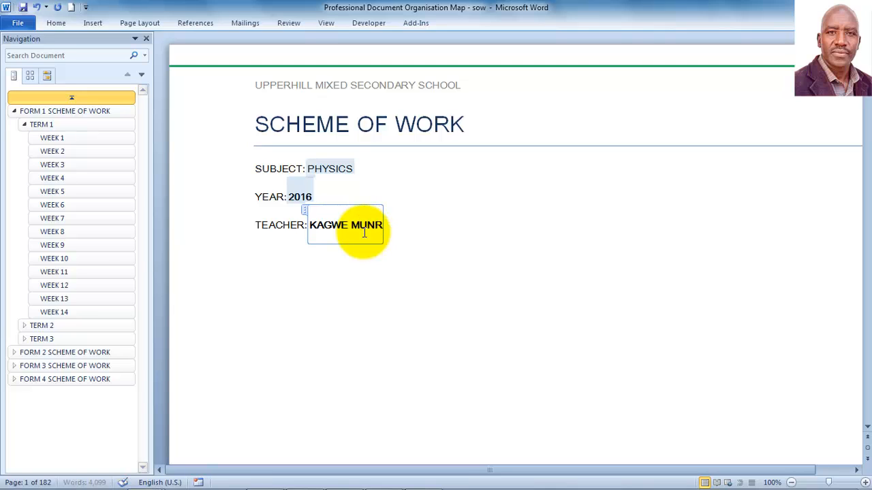
double_click(362, 274)
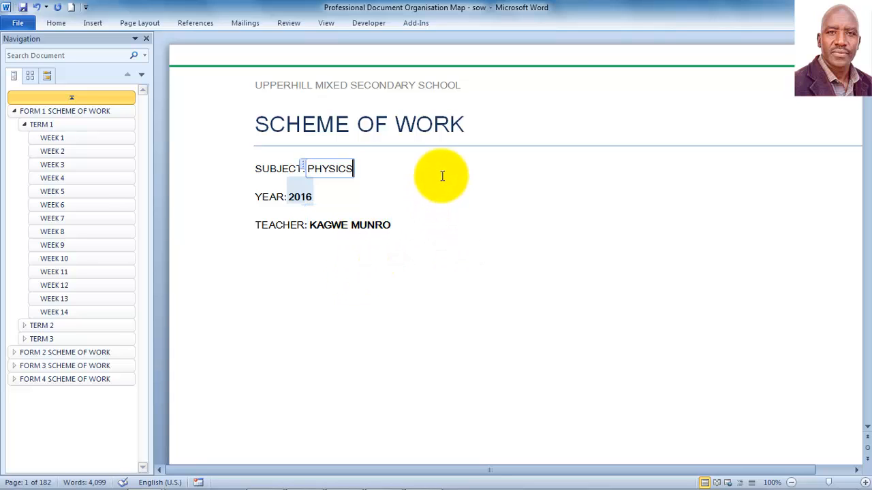
click(359, 187)
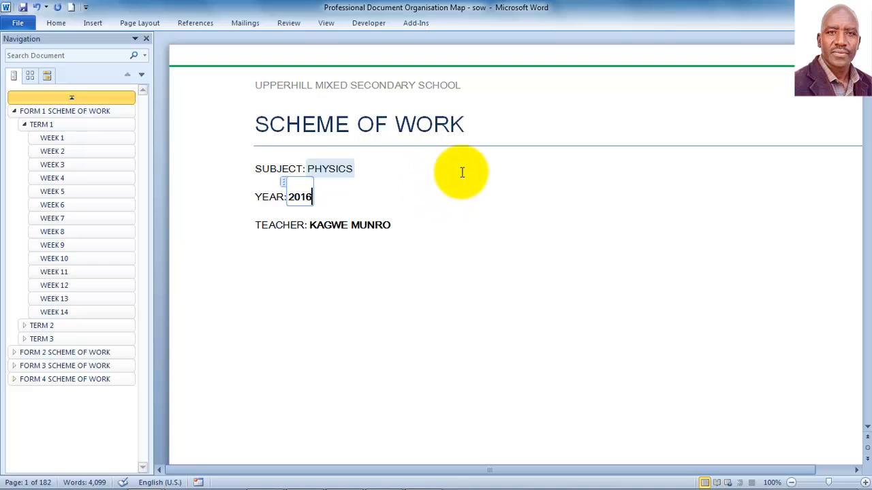
Step: Go to the FORM 1 SCHEME OF WORK page and place the cursor in item 1 under Term 1 Topics
click(488, 130)
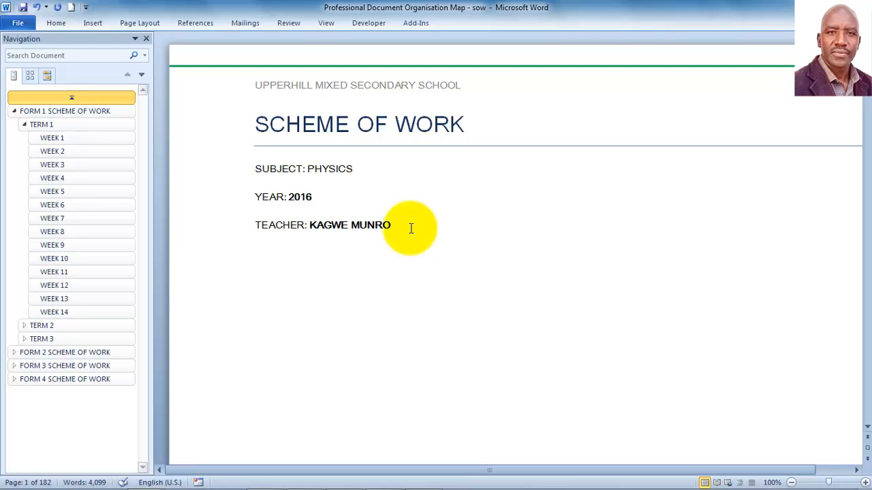
click(15, 113)
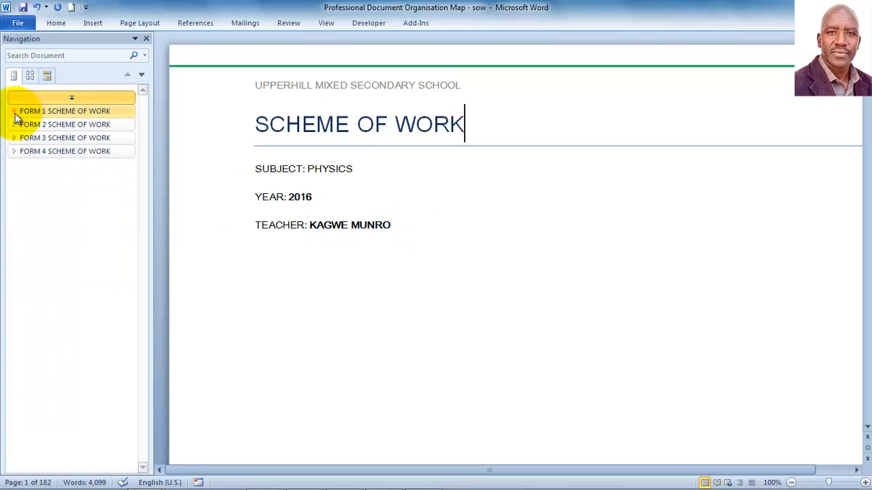
click(15, 113)
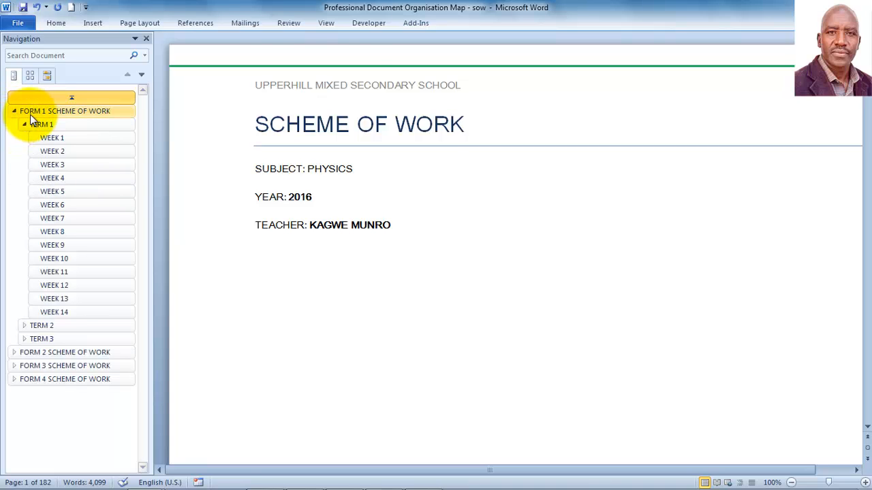
click(30, 114)
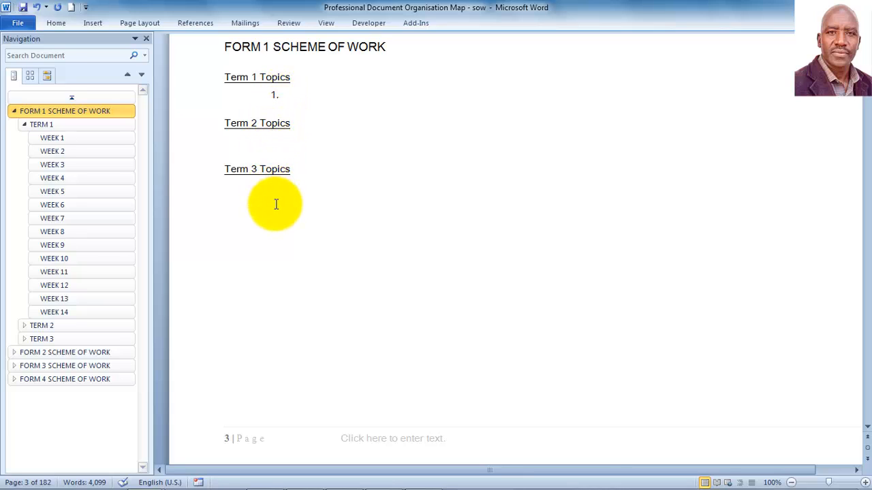
click(289, 96)
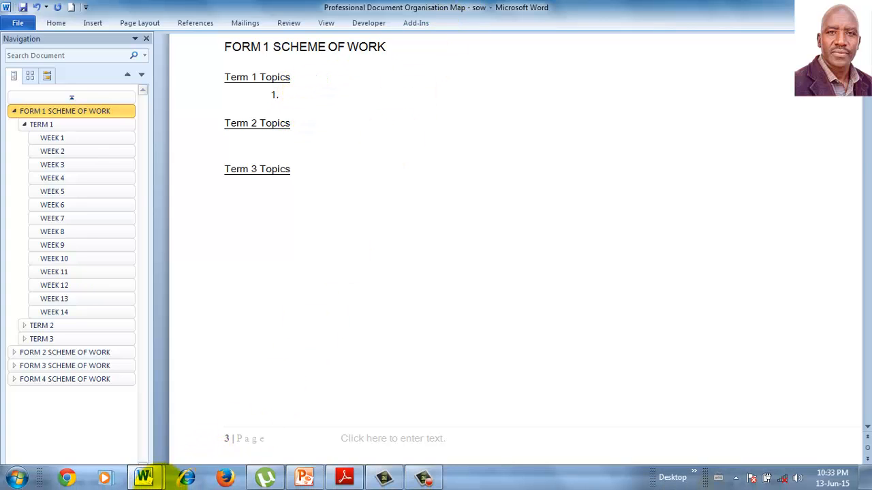
Step: In Physics Syllabus - 2016, show the Navigation Pane and expand the Form 1 Physics Syllabus chapters
click(141, 477)
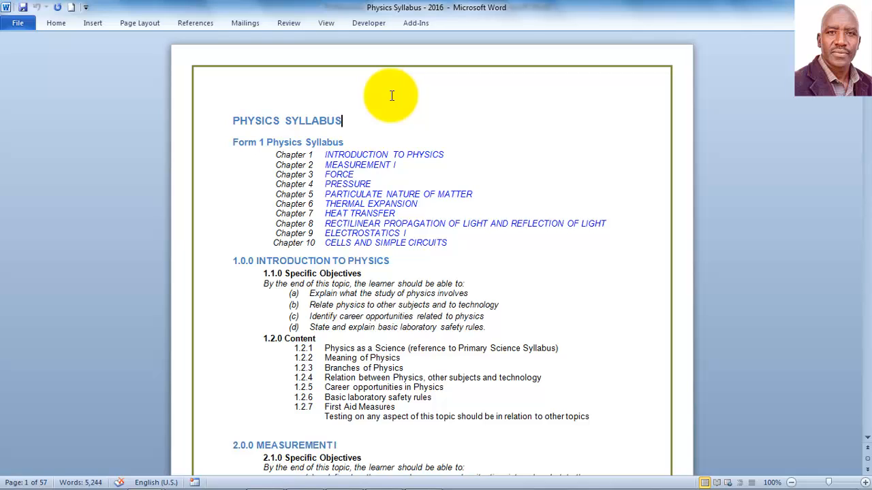
click(327, 24)
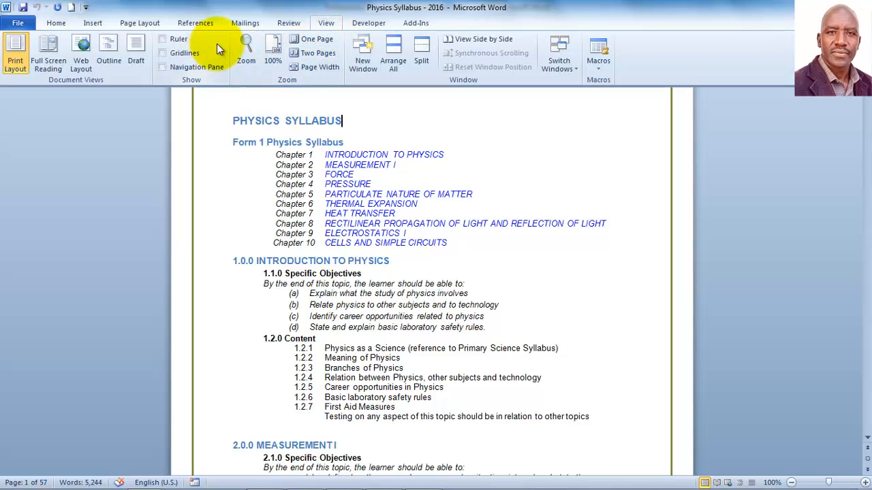
click(327, 26)
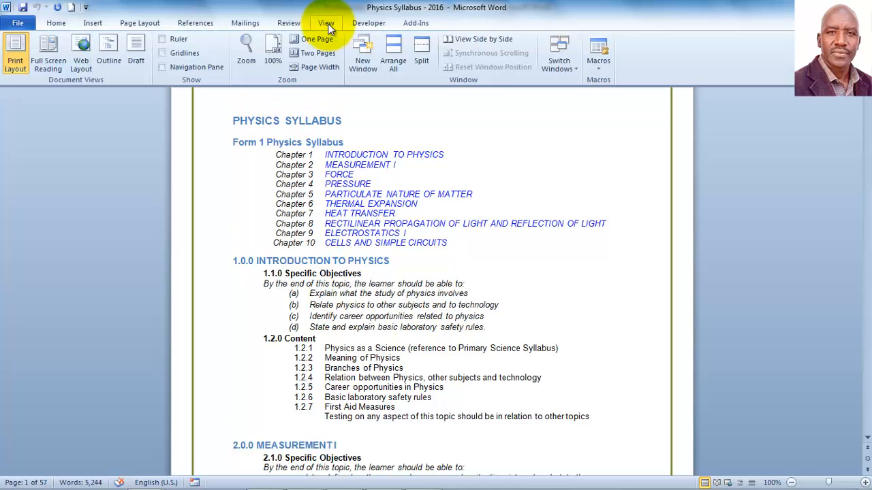
click(162, 69)
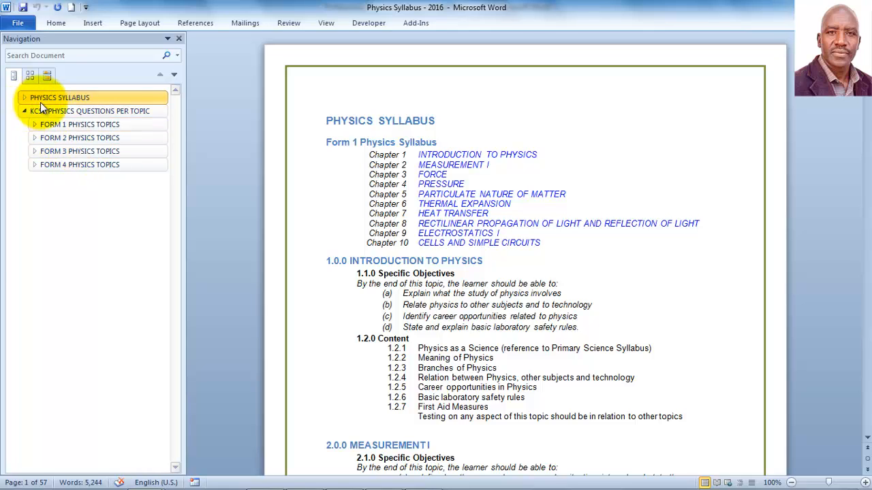
click(25, 111)
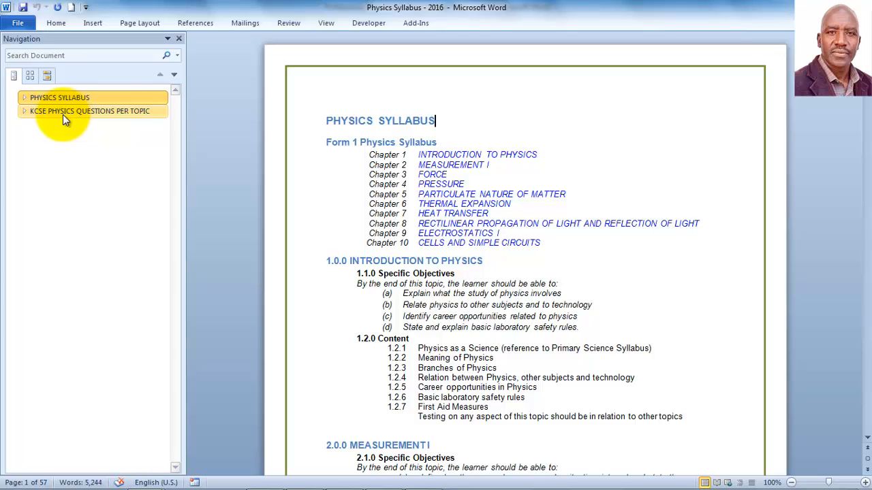
click(24, 98)
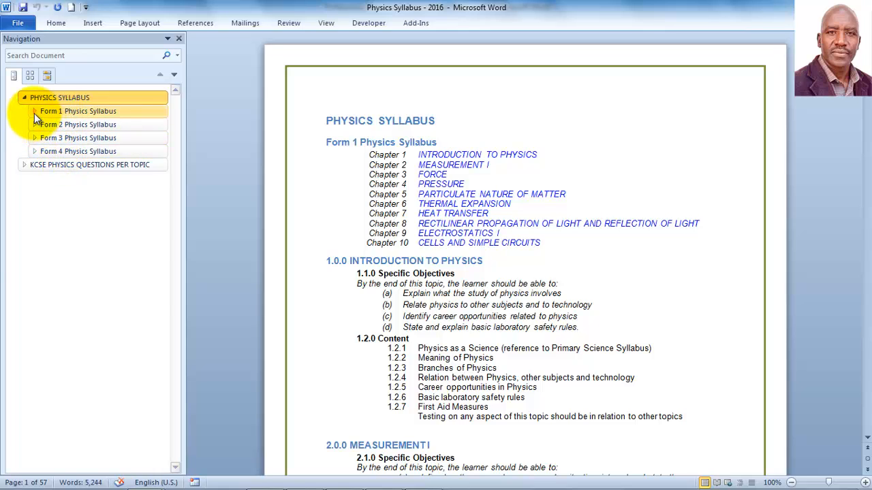
click(34, 113)
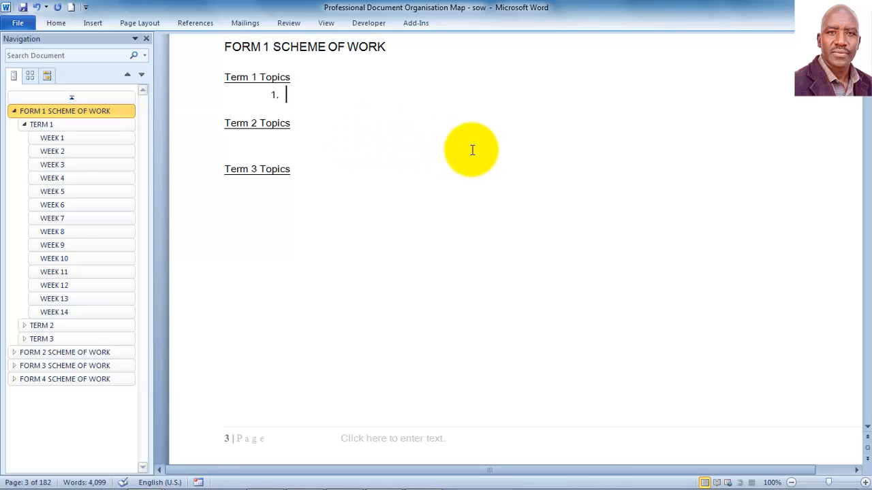
Step: Add Term 1 topics 1. INTRODUCTION TO PHYSICS and 2. MEASUREMENT I
text(INTRODUCTION)
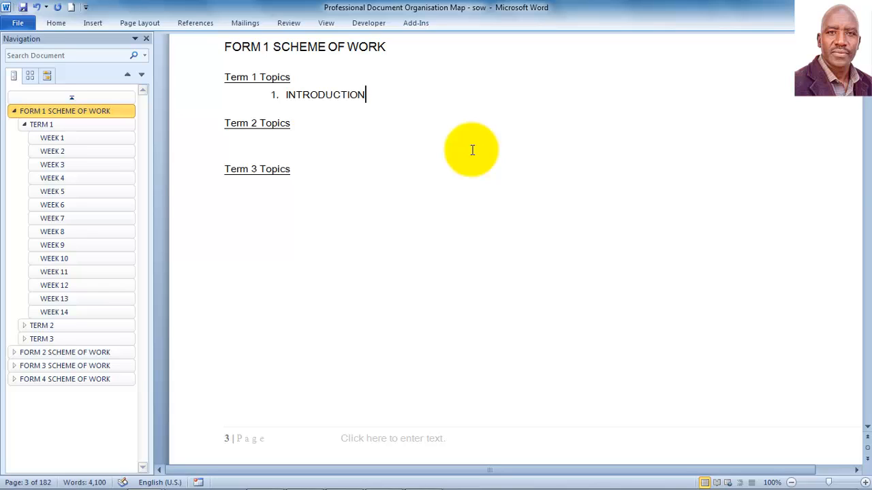
text( TO PHYSICS)
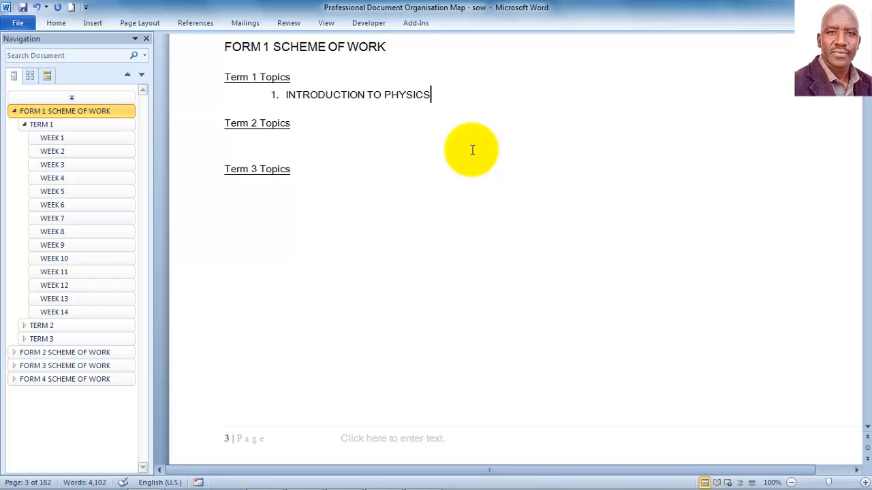
key(Return)
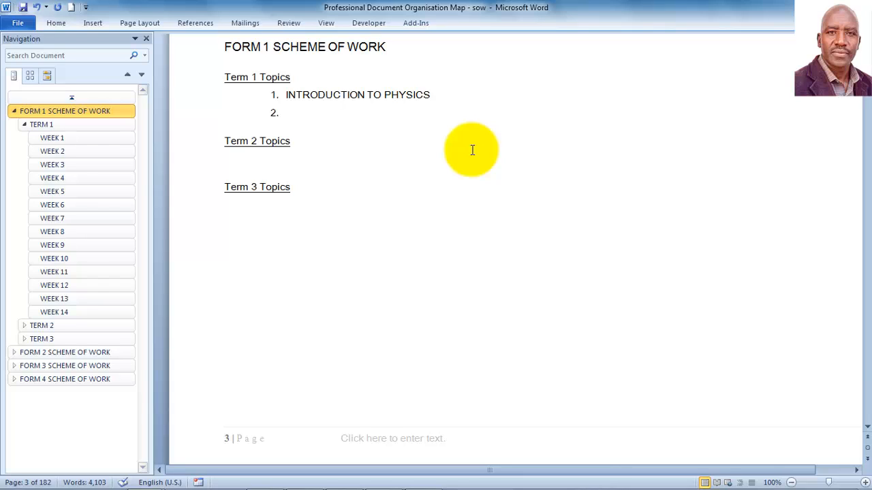
text(MEASUREMENT)
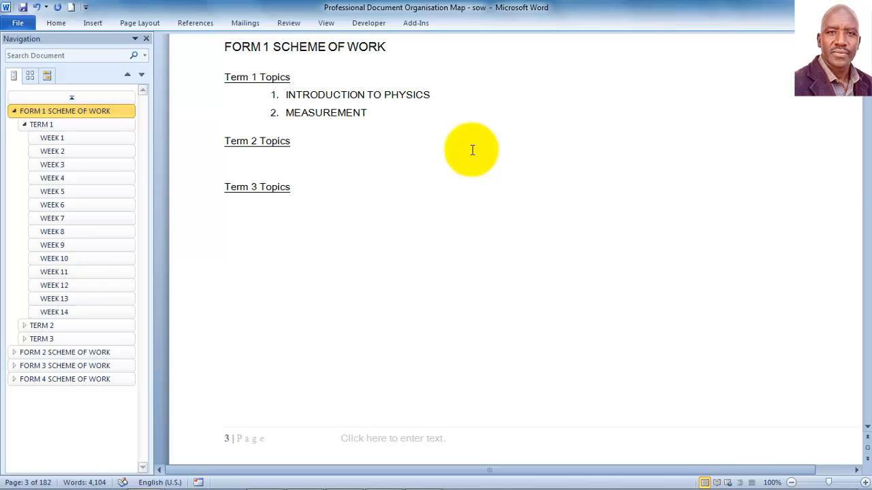
text( I)
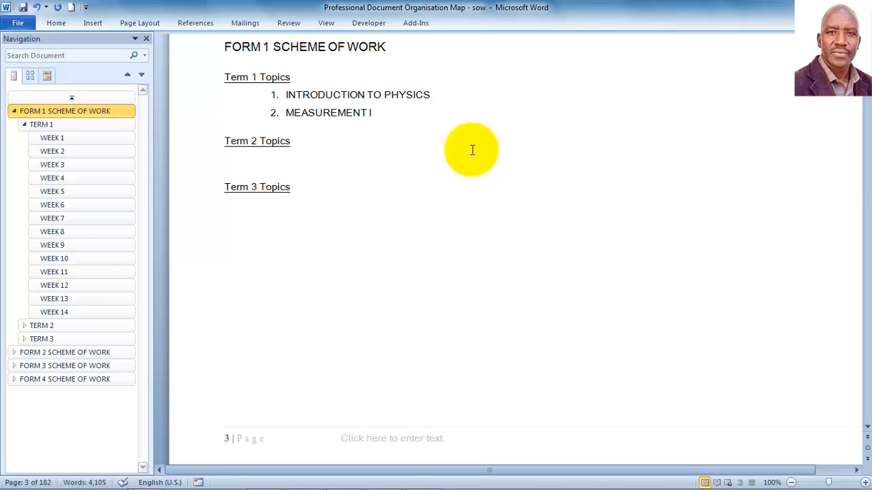
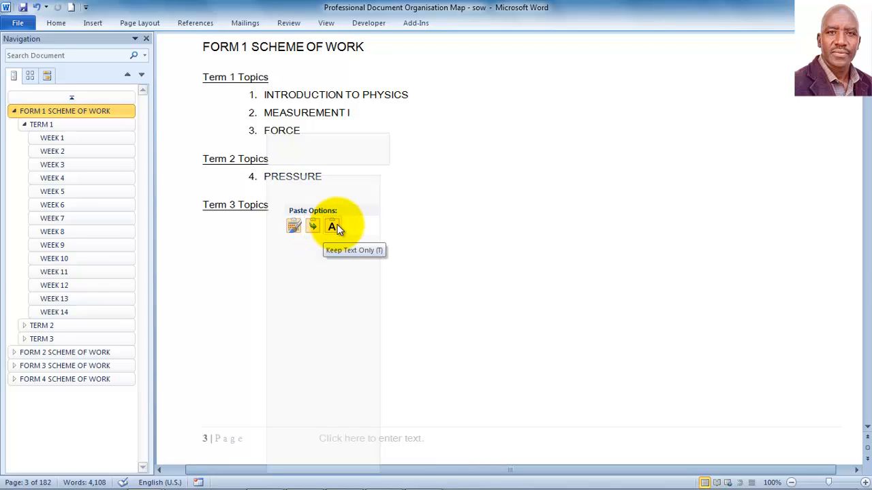
Step: Paste PRESSURE as plain-text Term 2 topic 4 and start an empty item 5
click(333, 227)
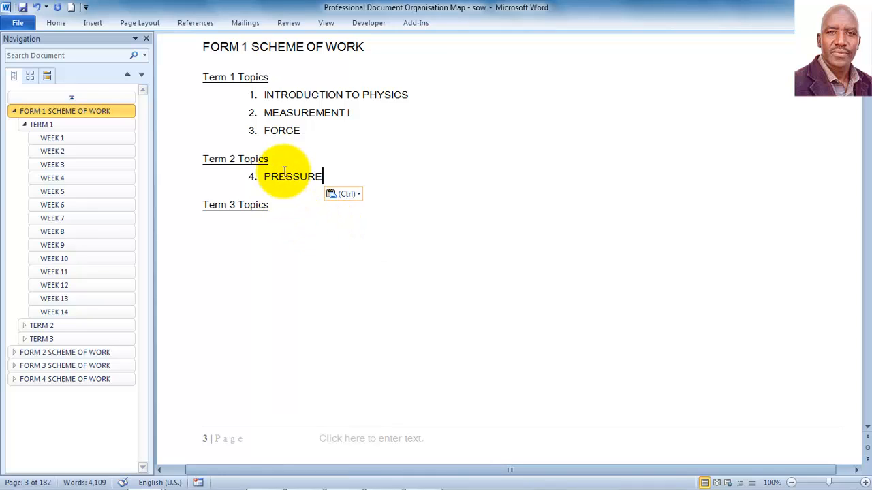
key(Return)
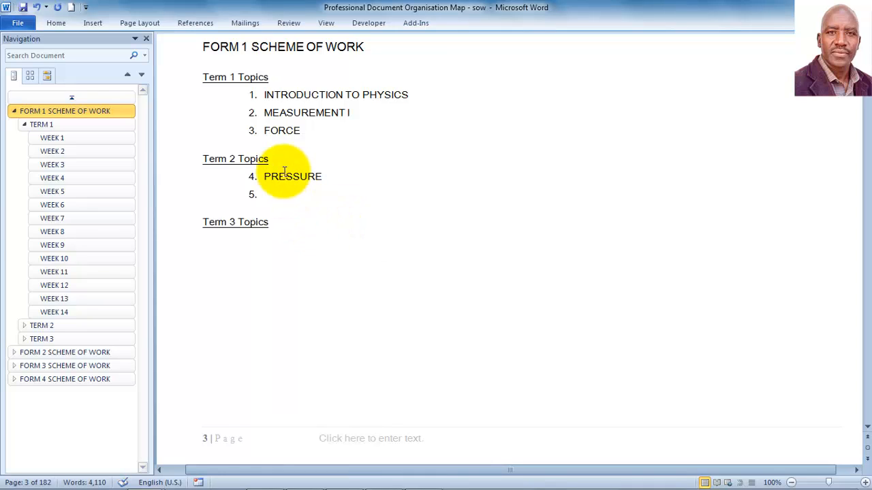
mouse_move(123, 478)
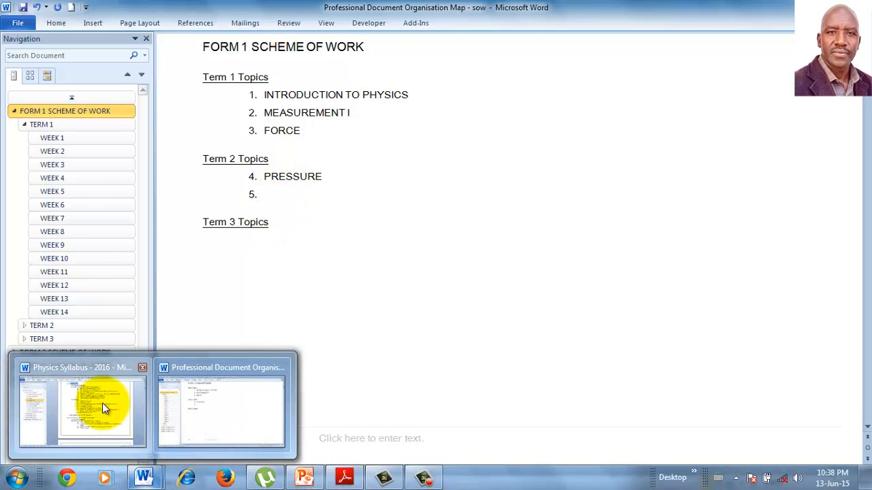
Step: Copy the syllabus heading PARTICULATE NATURE OF MATTER and paste it as plain text into item 5
click(102, 403)
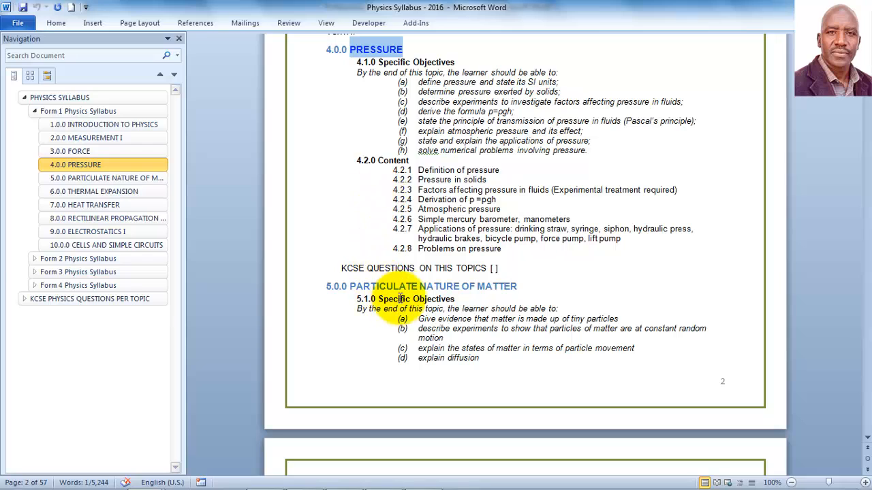
click(409, 287)
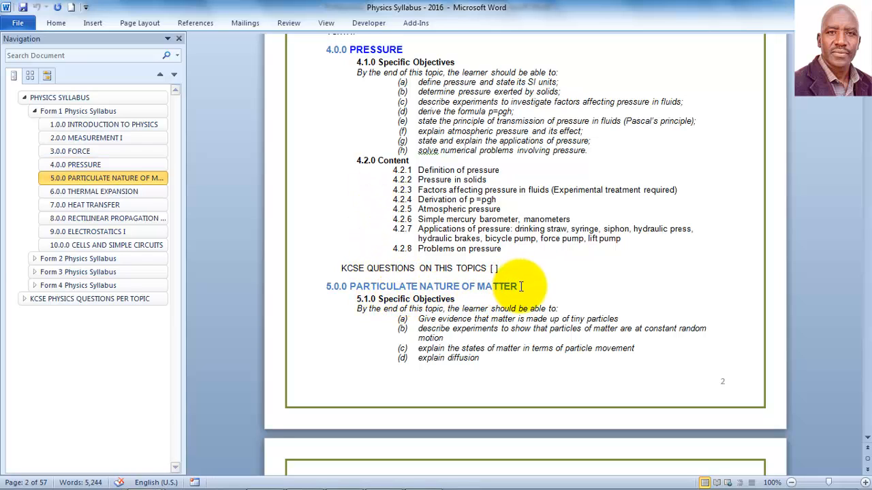
drag(519, 286, 390, 290)
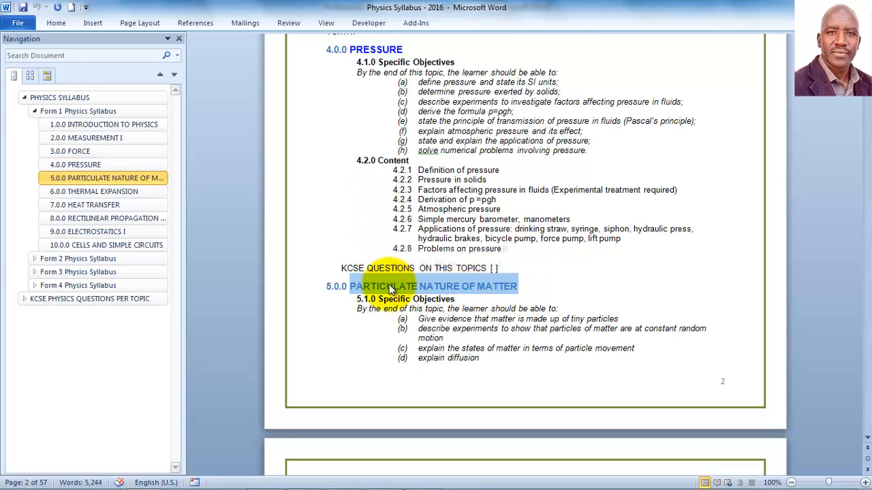
right_click(407, 291)
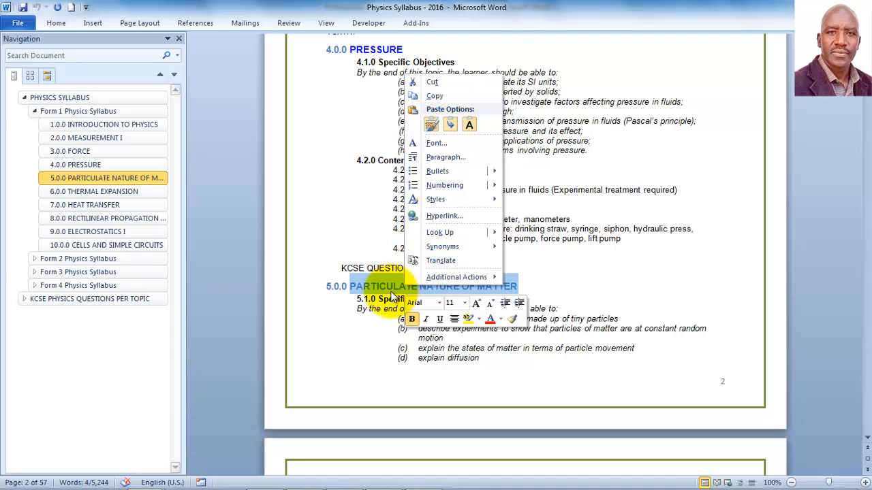
key(Escape)
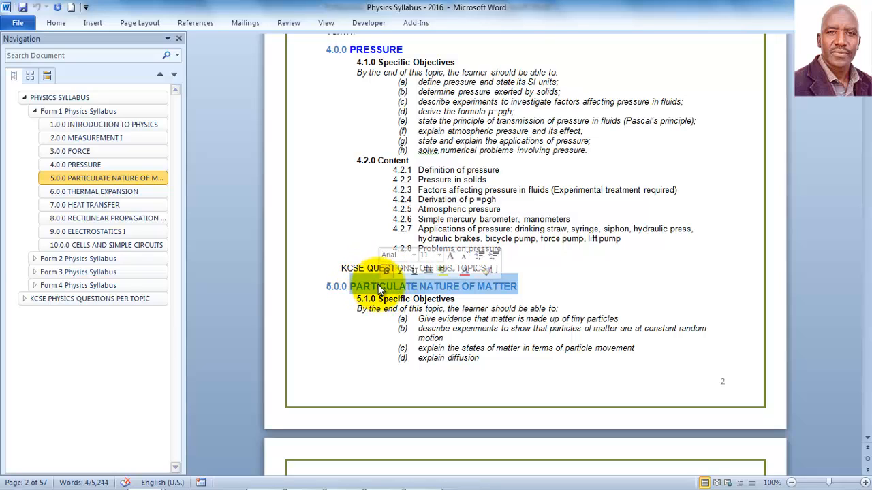
right_click(372, 288)
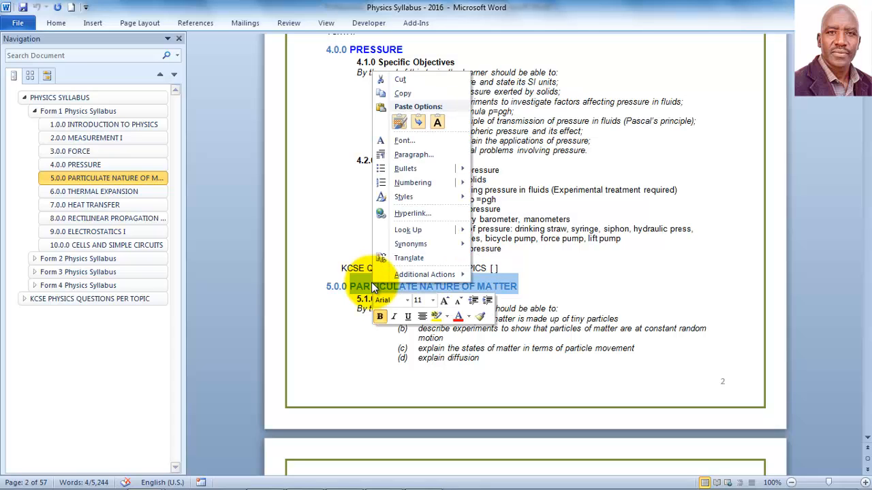
click(420, 93)
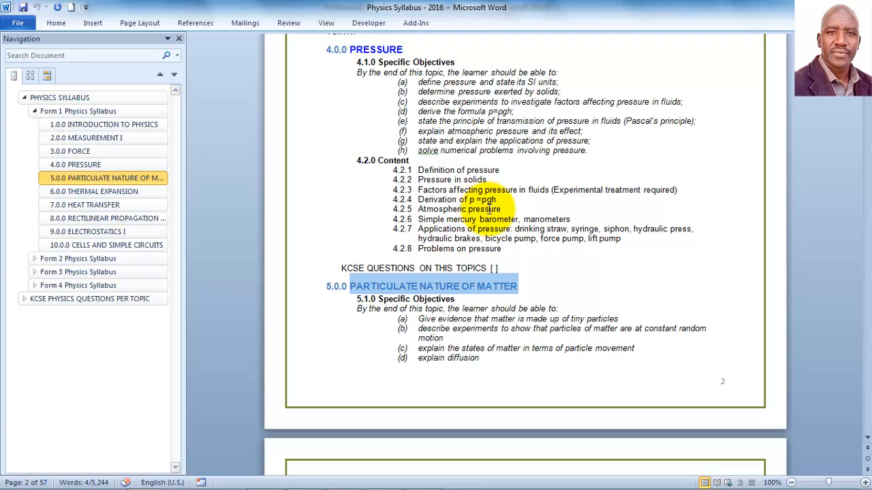
mouse_move(129, 477)
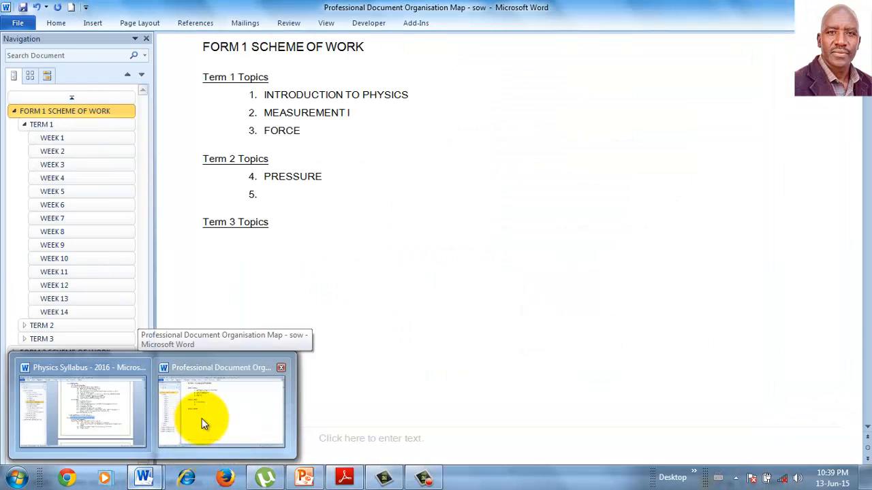
click(201, 417)
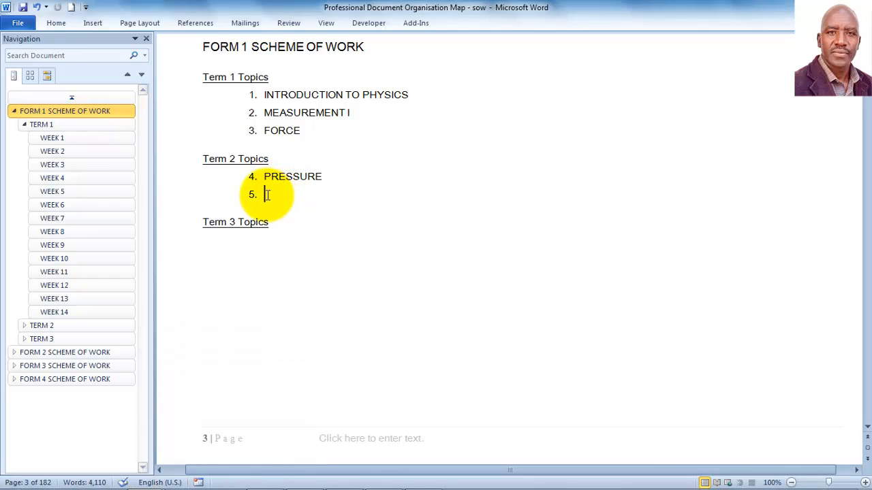
right_click(267, 195)
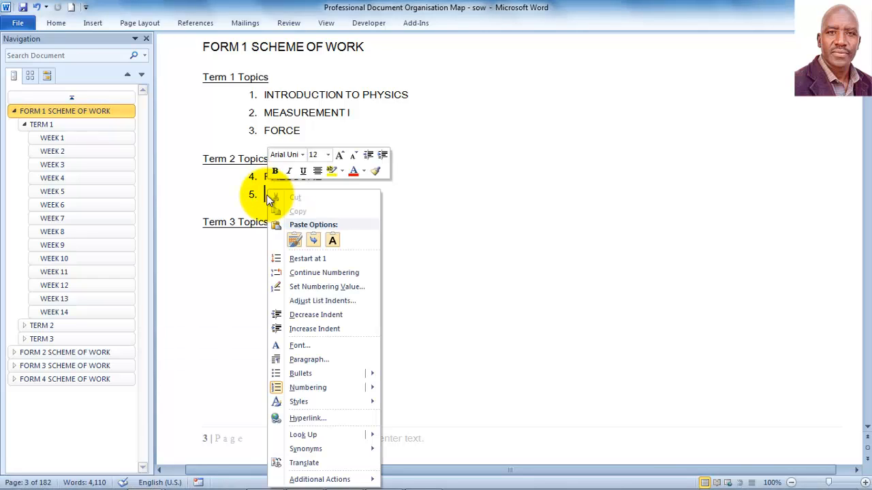
click(334, 240)
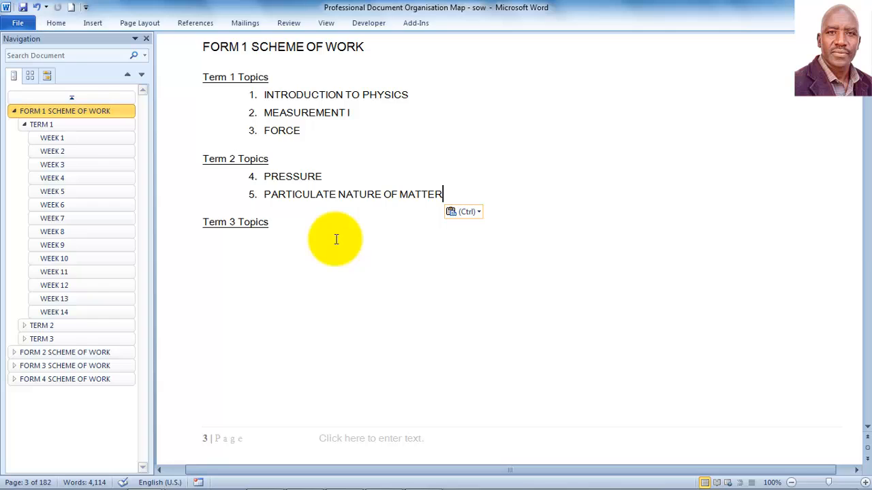
Step: Add the syllabus heading THERMAL EXPANSION as plain-text item 6, then start item 7
key(Return)
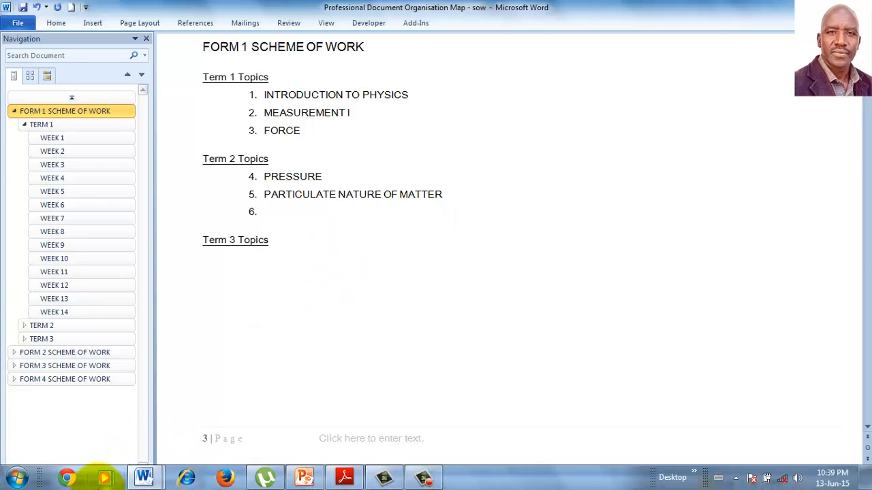
mouse_move(142, 476)
click(133, 453)
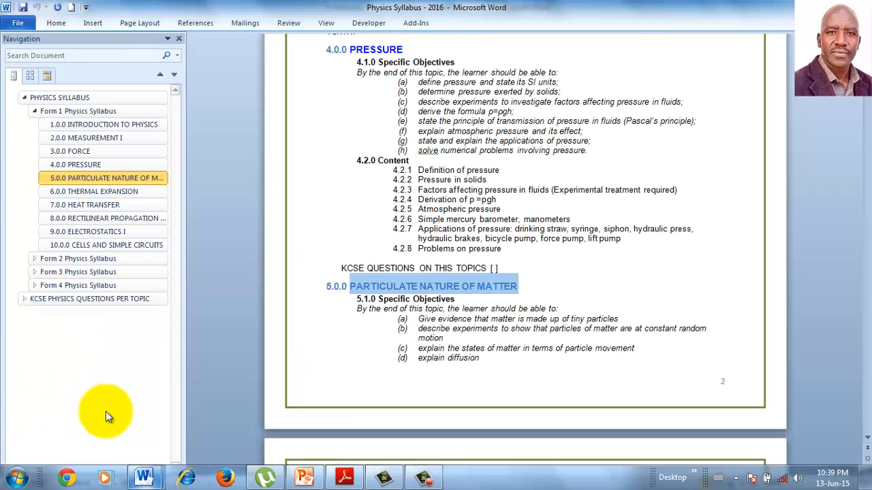
scroll(433, 281, down, 5)
scroll(433, 281, down, 4)
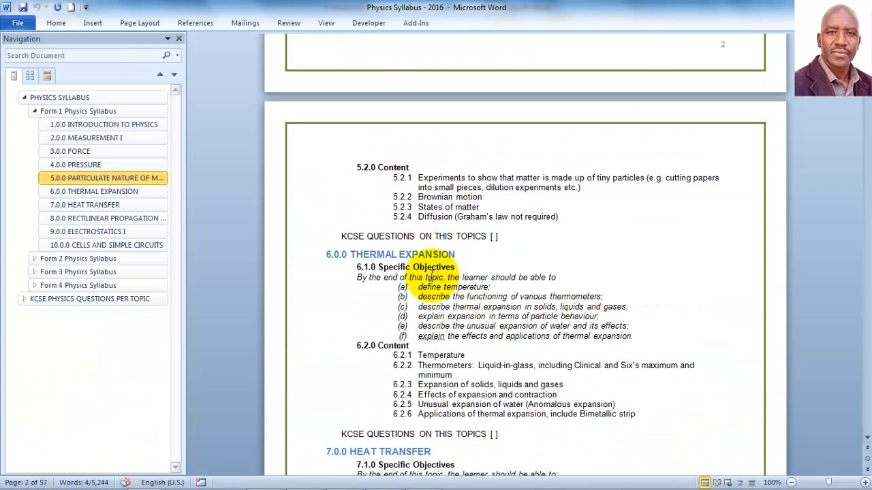
click(449, 254)
drag(449, 254, 378, 258)
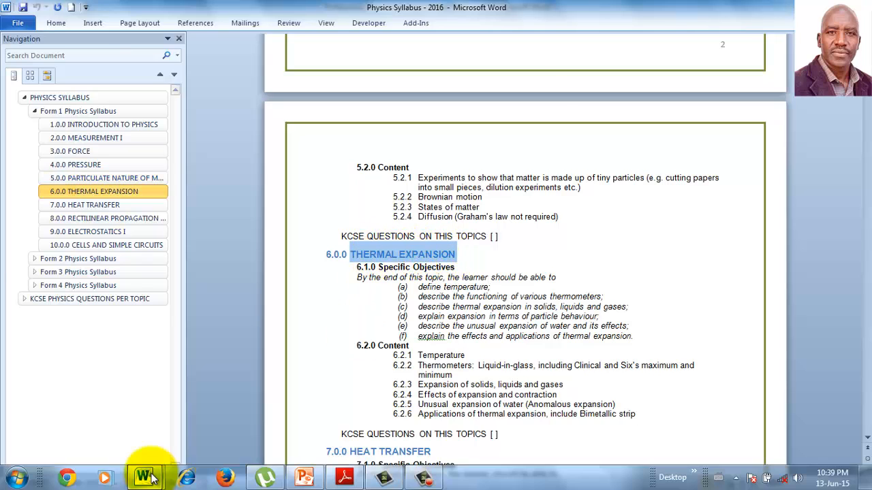
mouse_move(144, 476)
click(218, 426)
right_click(268, 210)
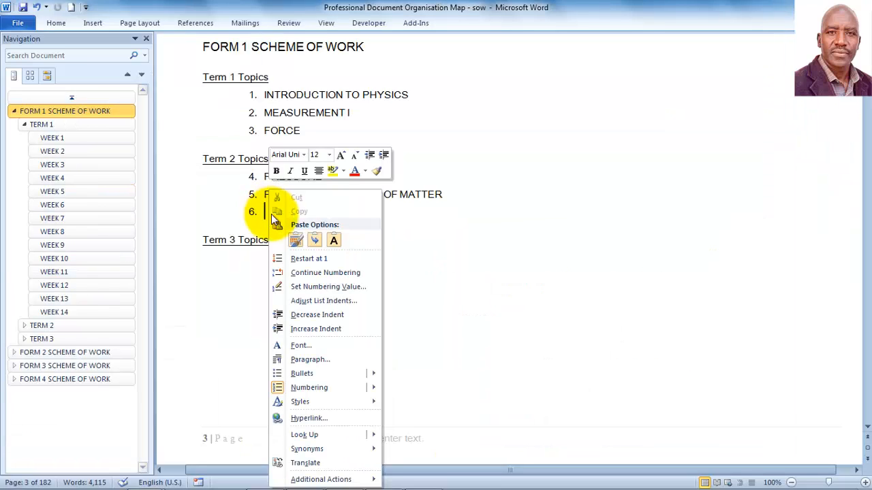
click(336, 241)
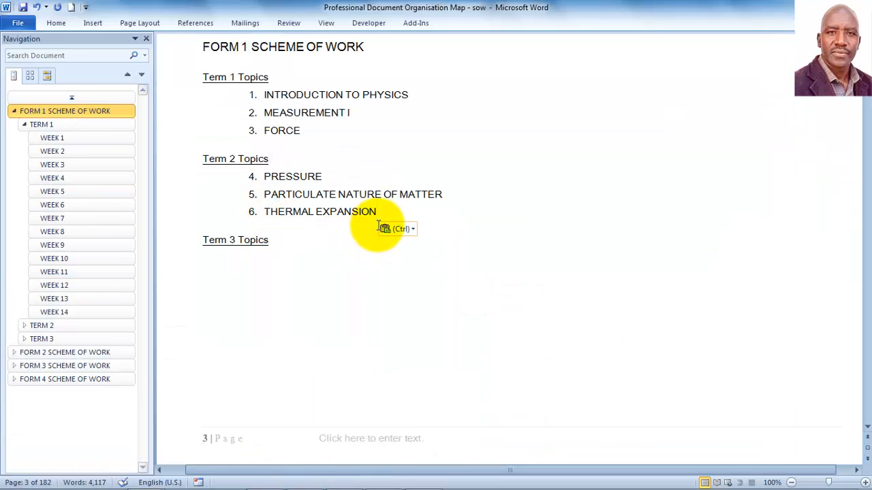
key(Return)
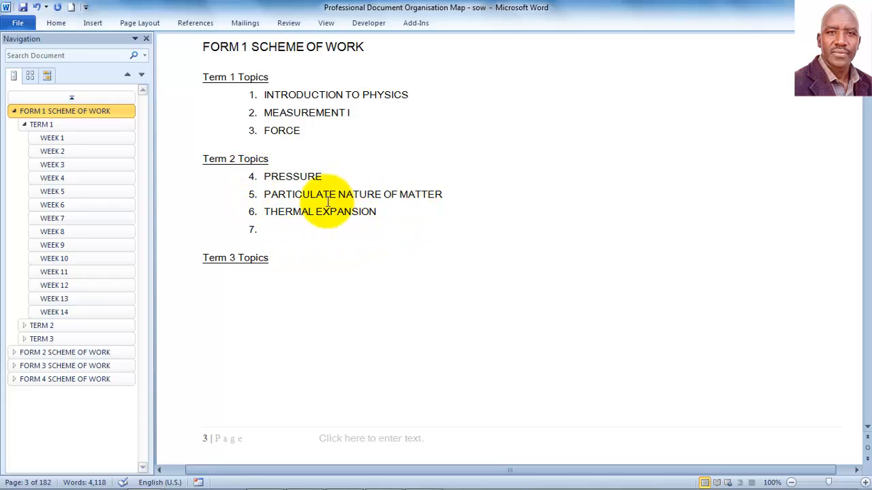
Step: Copy the 7.0.0 HEAT TRANSFER heading from the syllabus and paste it as plain text into item 7
mouse_move(188, 488)
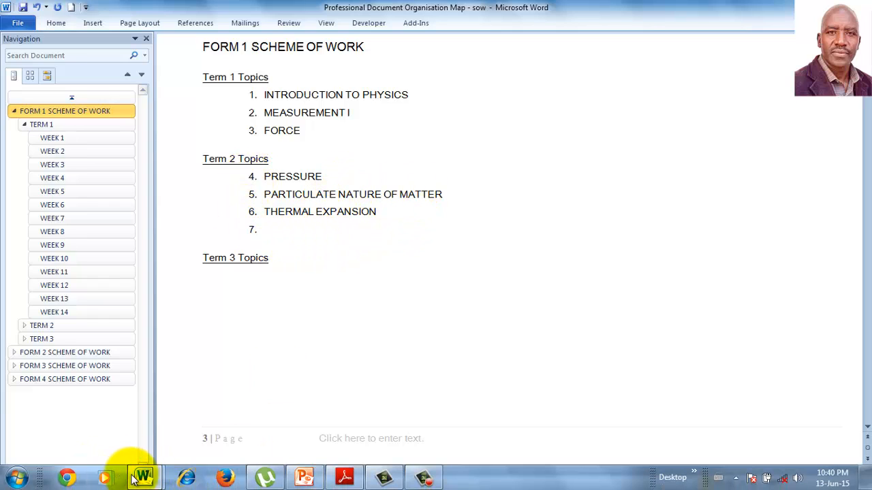
click(140, 479)
click(120, 419)
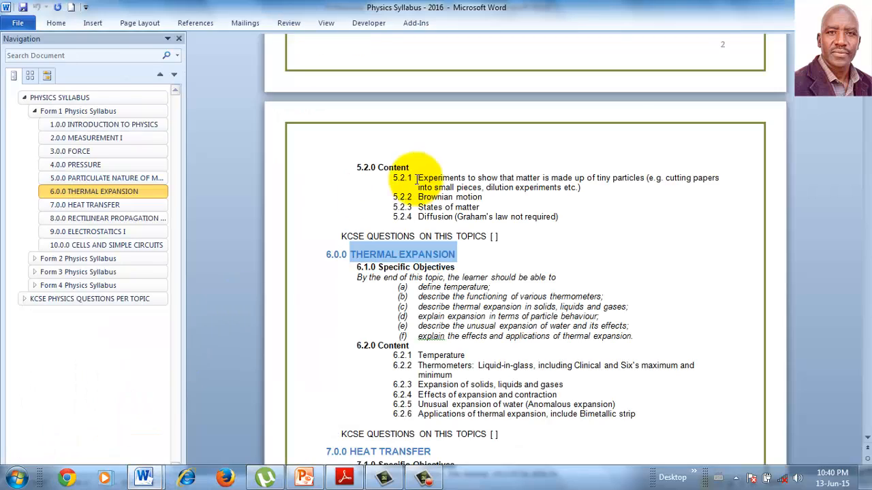
scroll(414, 229, down, 7)
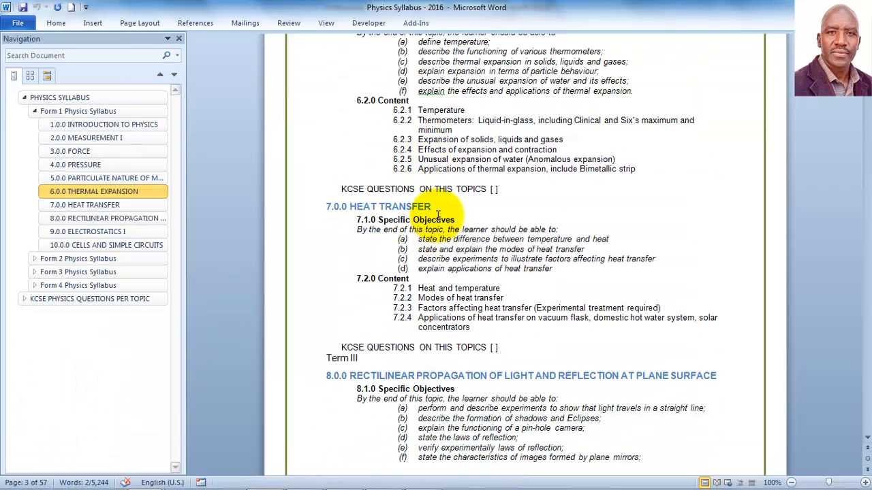
drag(433, 206, 367, 213)
key(alt+Tab)
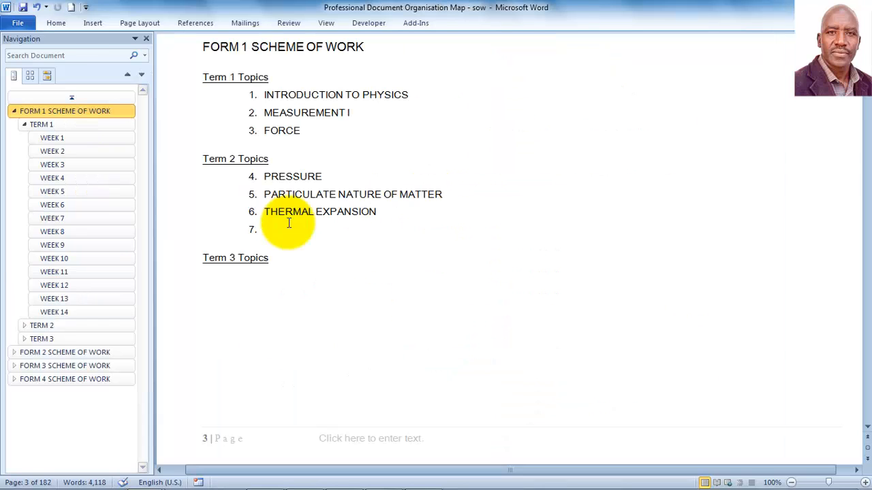
click(274, 230)
right_click(270, 229)
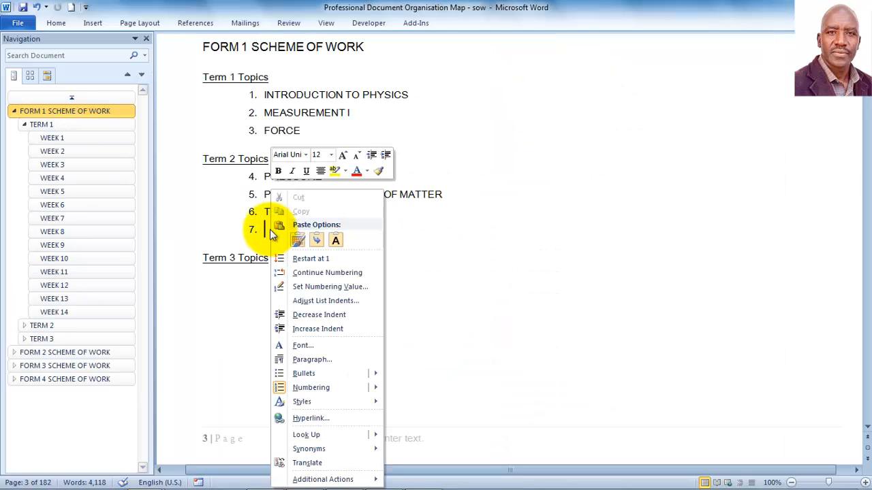
click(333, 240)
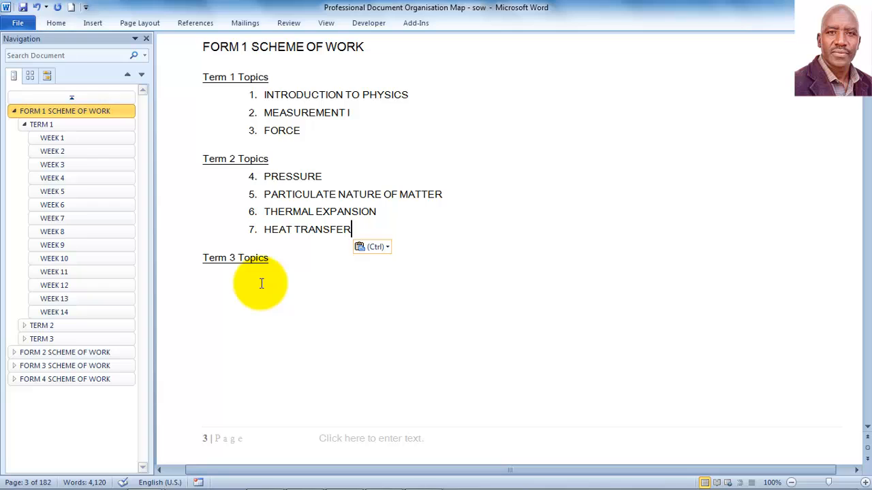
mouse_move(235, 488)
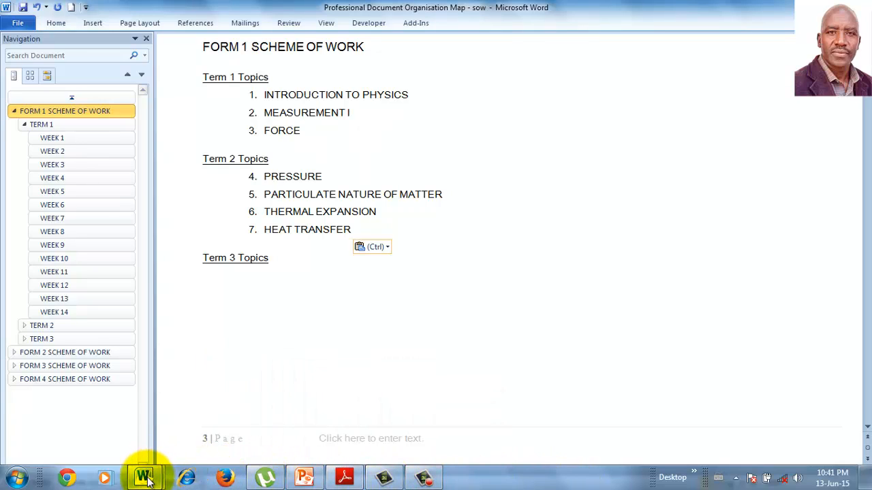
mouse_move(146, 478)
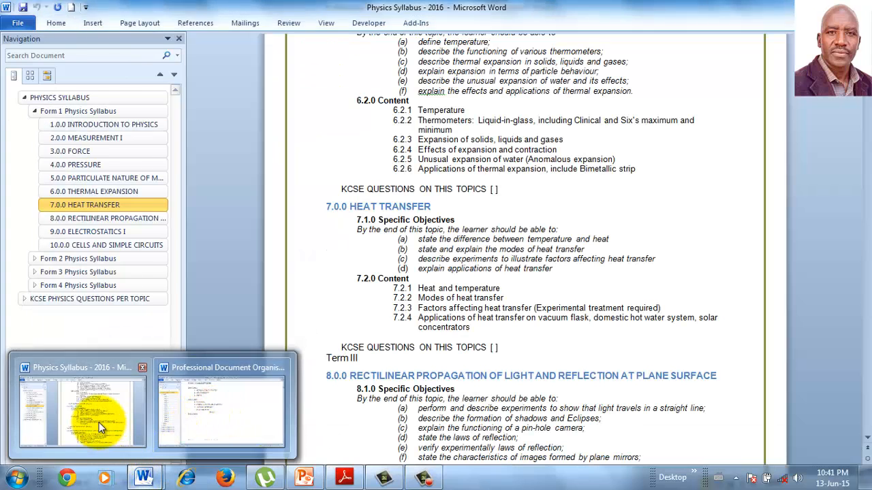
Step: Select the RECTILINEAR PROPAGATION OF LIGHT heading in the syllabus and add a line under Term 3 Topics
click(98, 422)
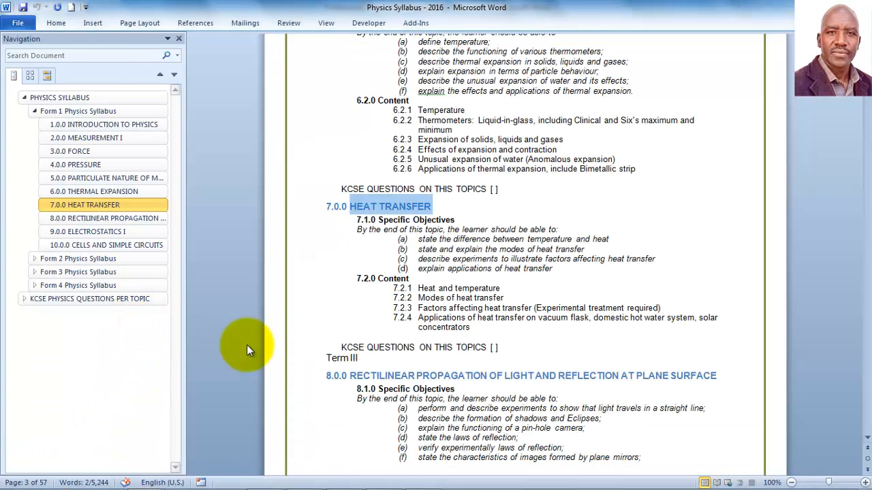
click(63, 222)
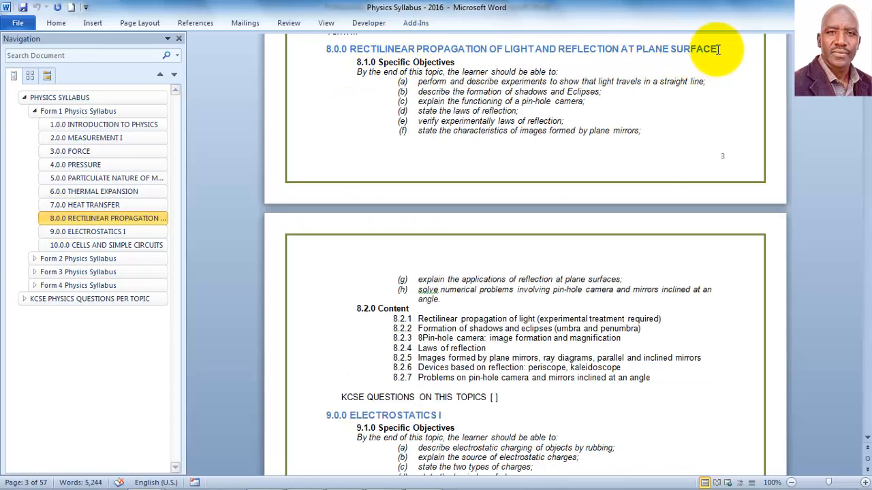
drag(716, 49, 369, 54)
key(ctrl+c)
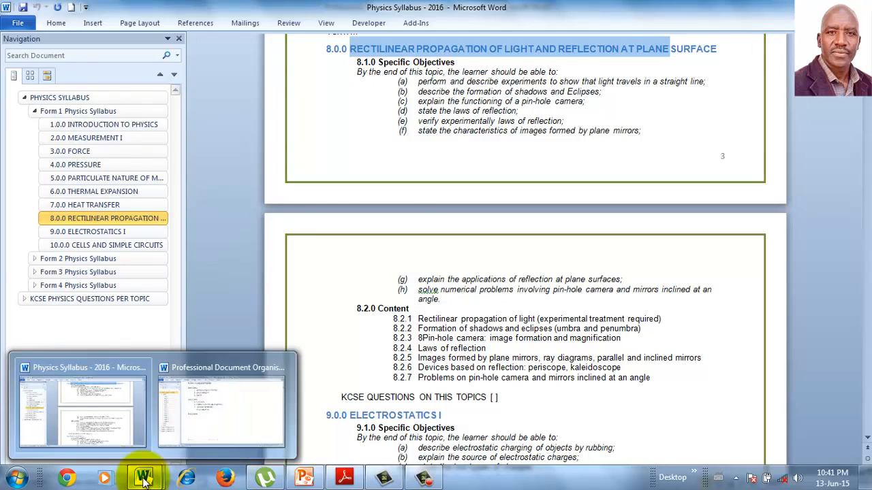
click(208, 430)
click(282, 258)
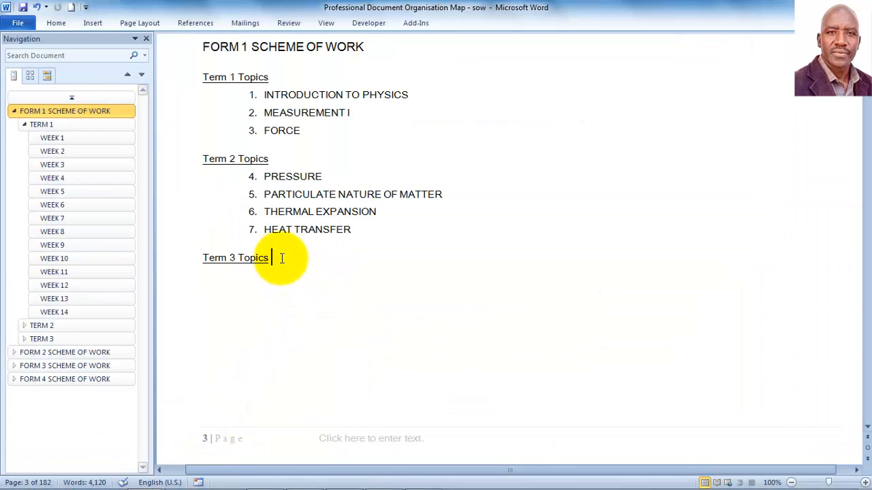
key(Return)
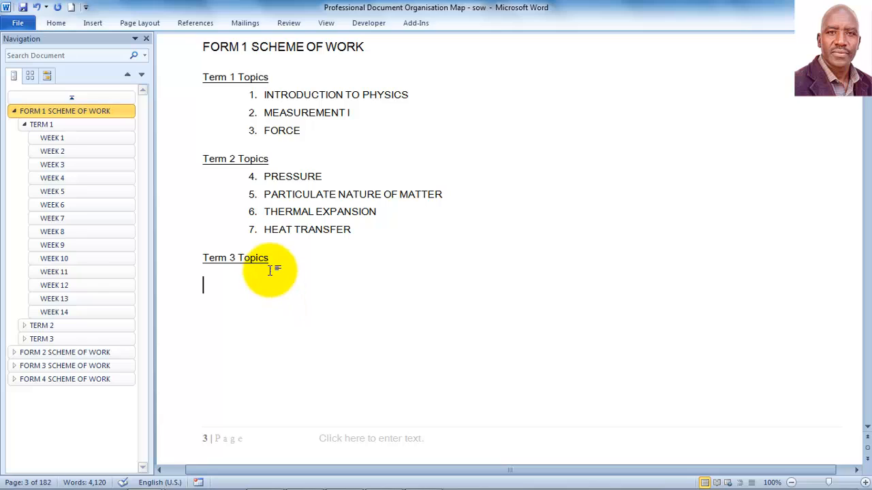
key(BackSpace)
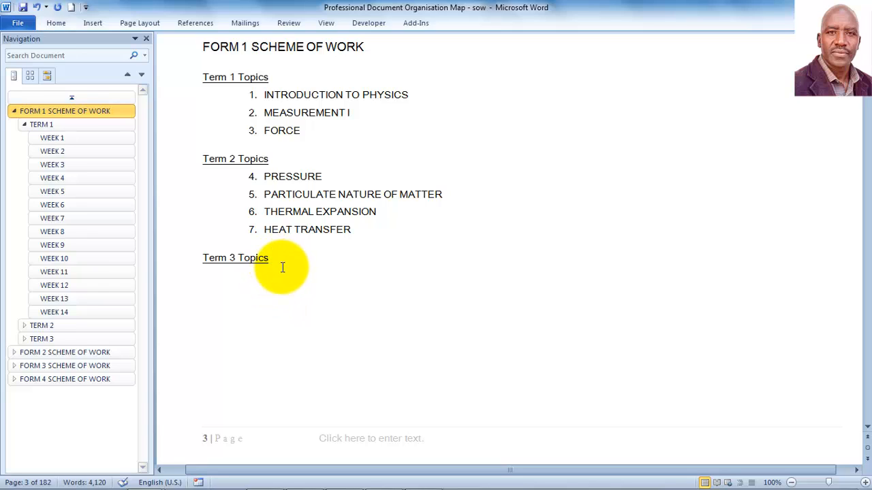
key(Return)
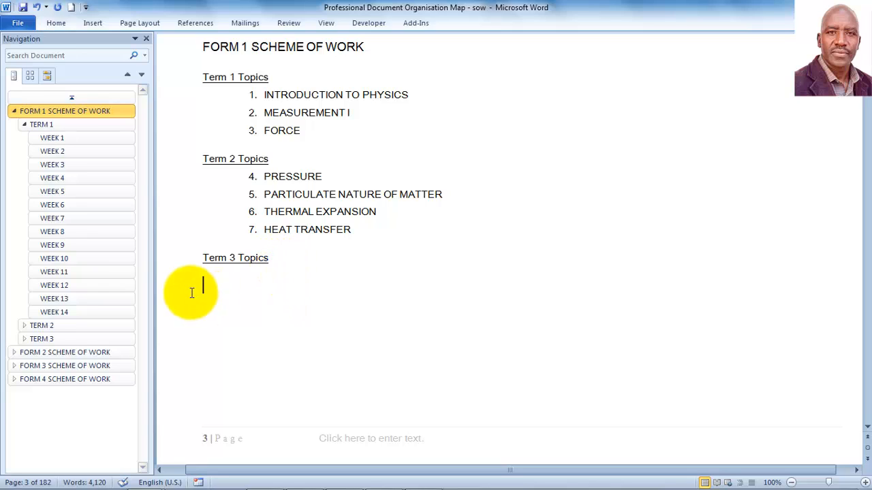
Step: Number the new line to continue at 8 and paste the rectilinear propagation heading as plain text
click(49, 22)
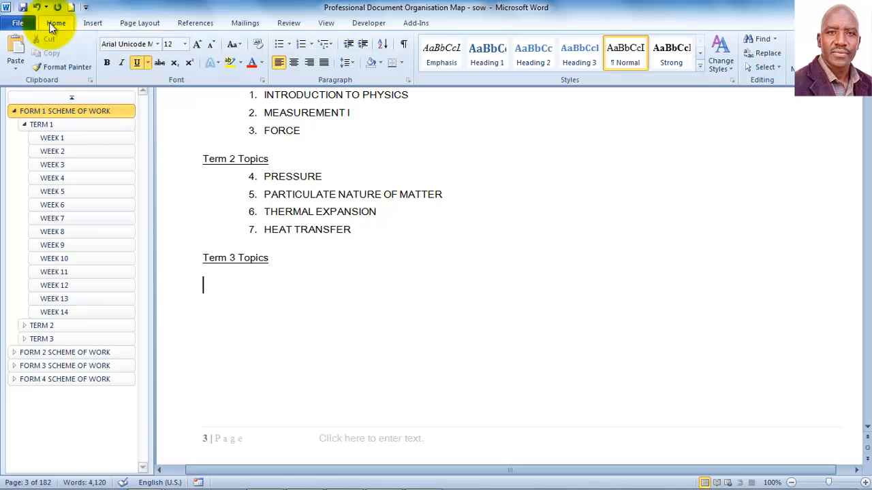
click(300, 43)
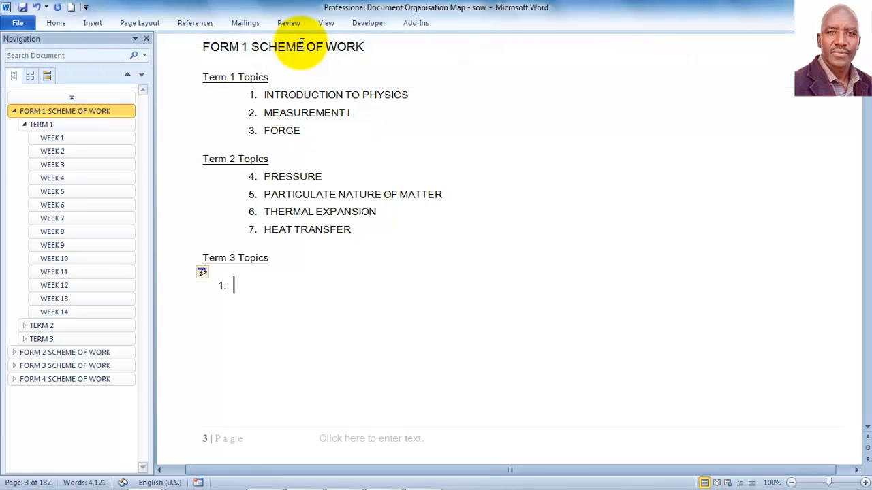
click(213, 272)
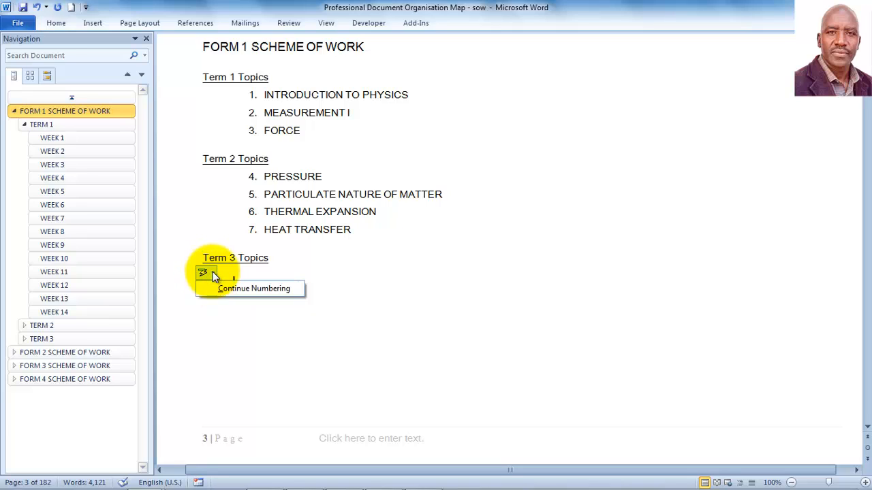
click(252, 291)
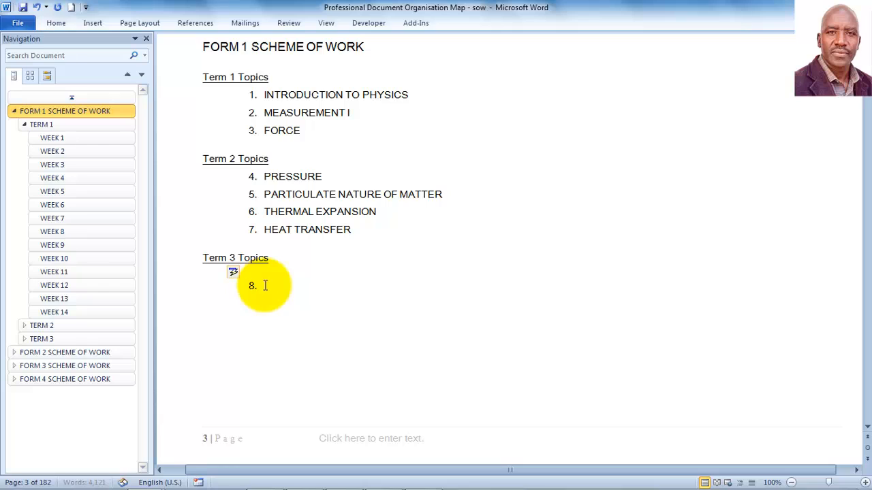
key(ctrl+v)
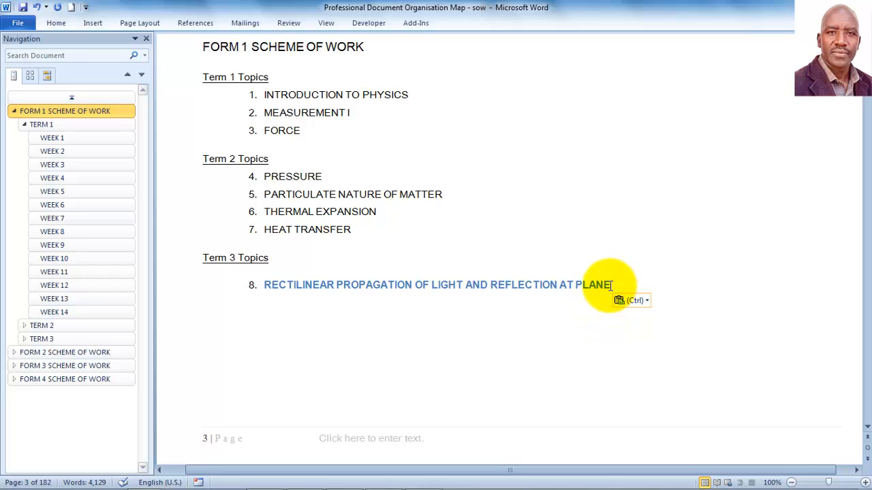
drag(611, 284, 272, 290)
key(ctrl+c)
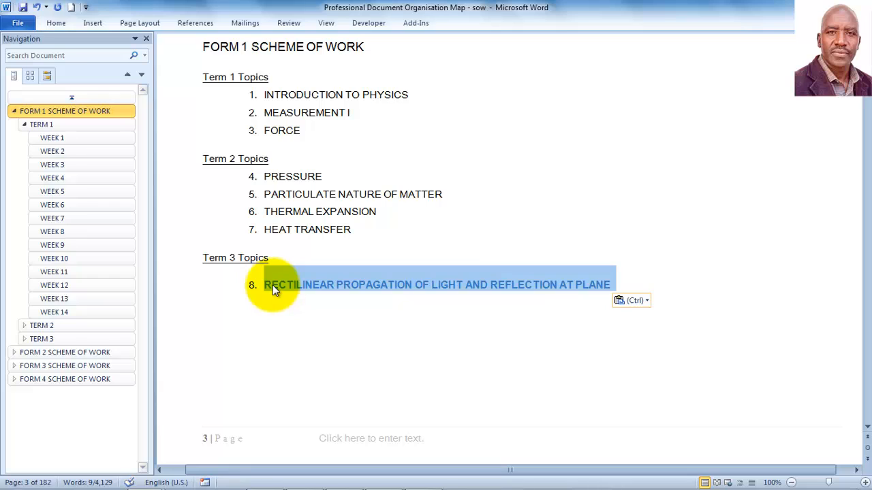
right_click(274, 289)
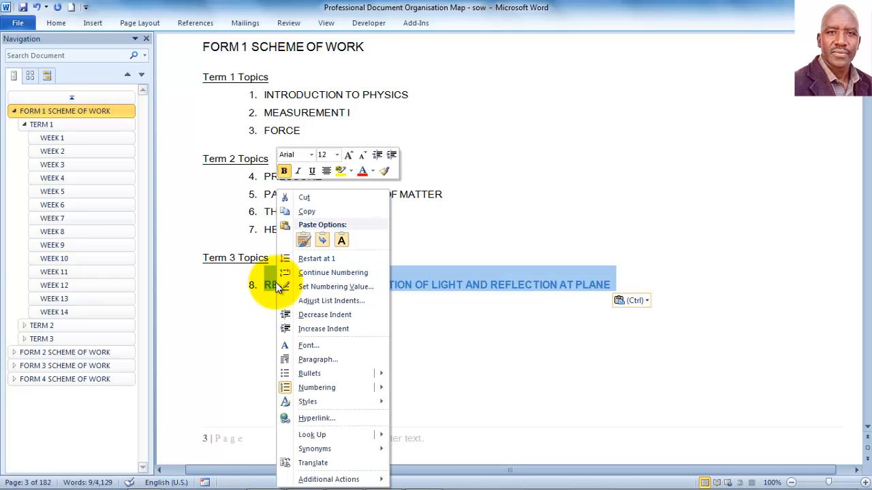
click(341, 240)
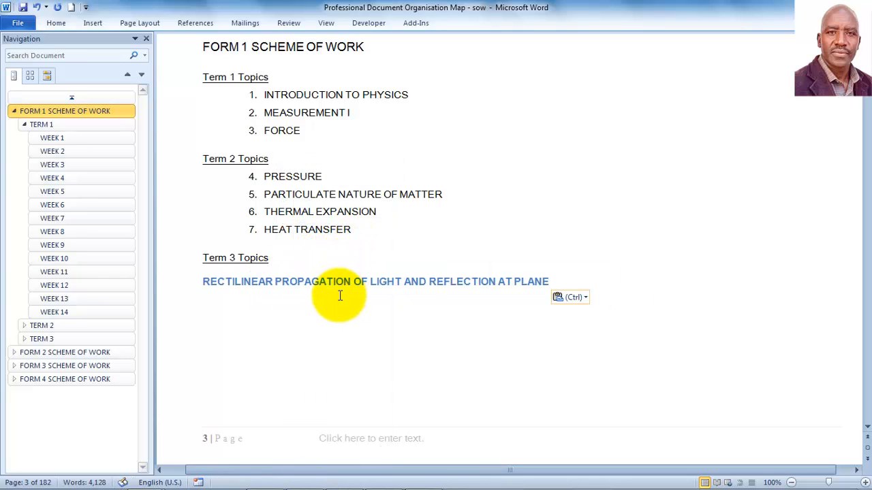
Step: Undo the accidental edit to syllabus heading 9.0.0, then paste ELECTROSTATICS I as plain-text item 9
key(alt+Tab)
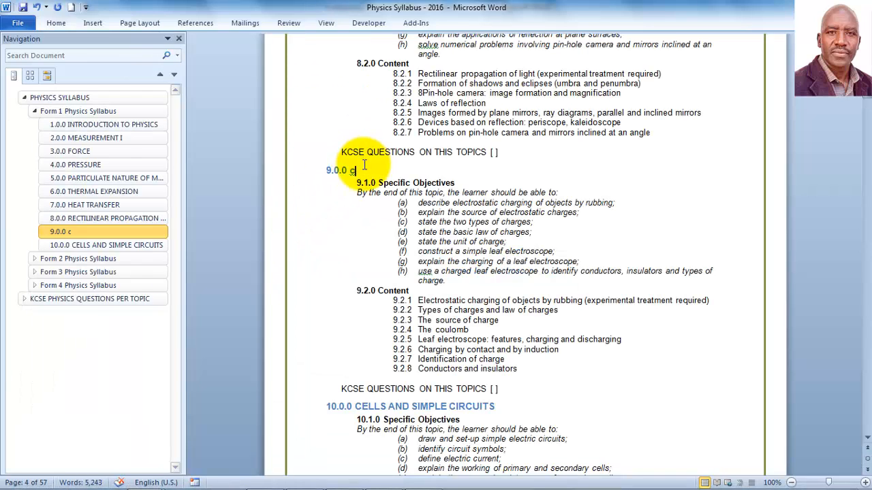
click(37, 9)
key(ctrl+c)
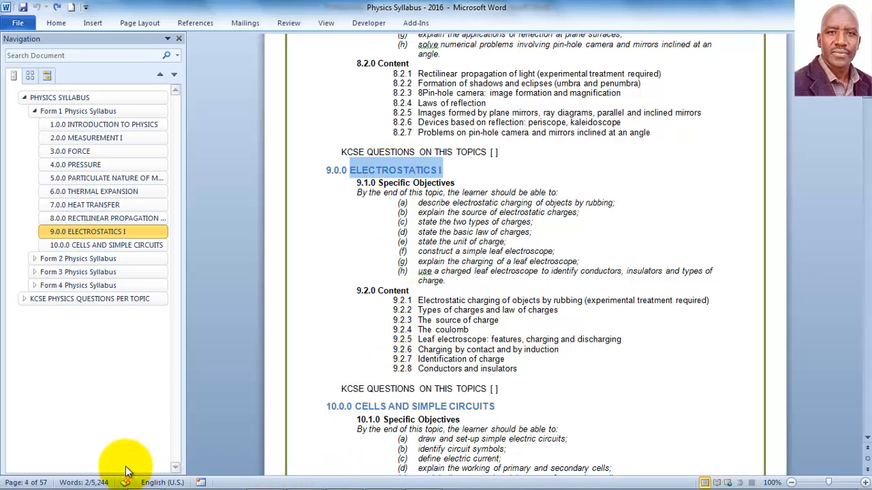
mouse_move(140, 469)
click(208, 423)
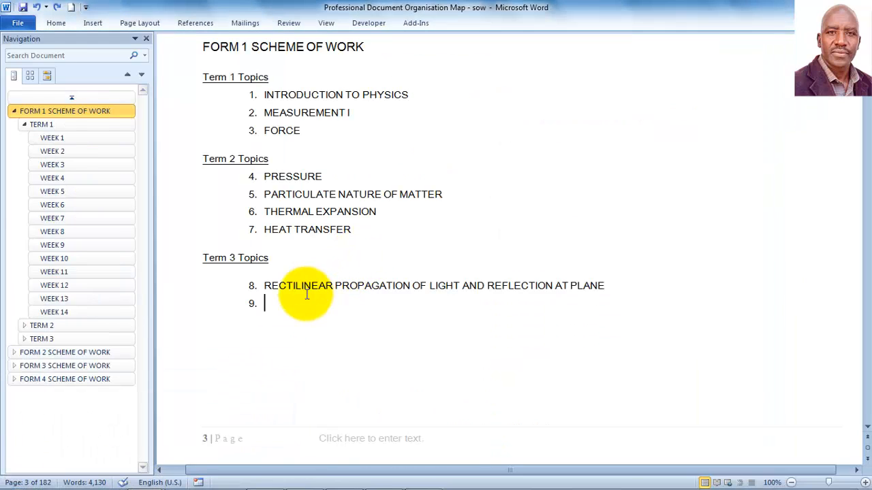
right_click(283, 305)
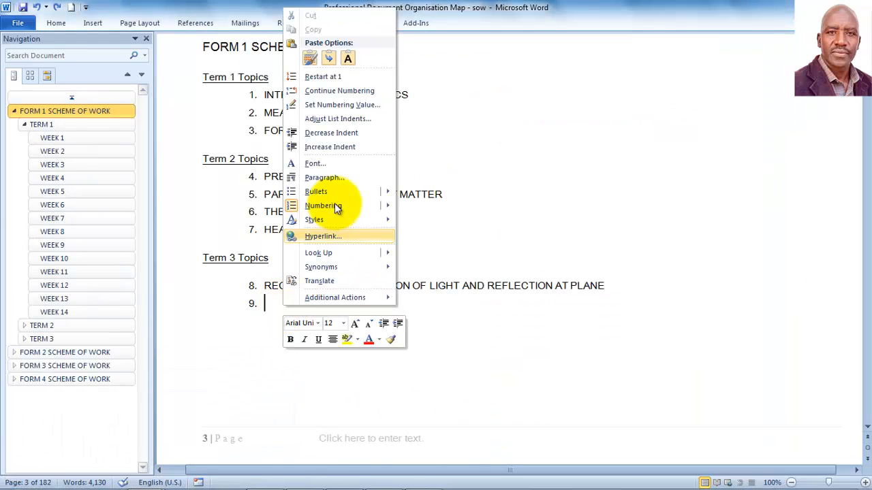
click(350, 56)
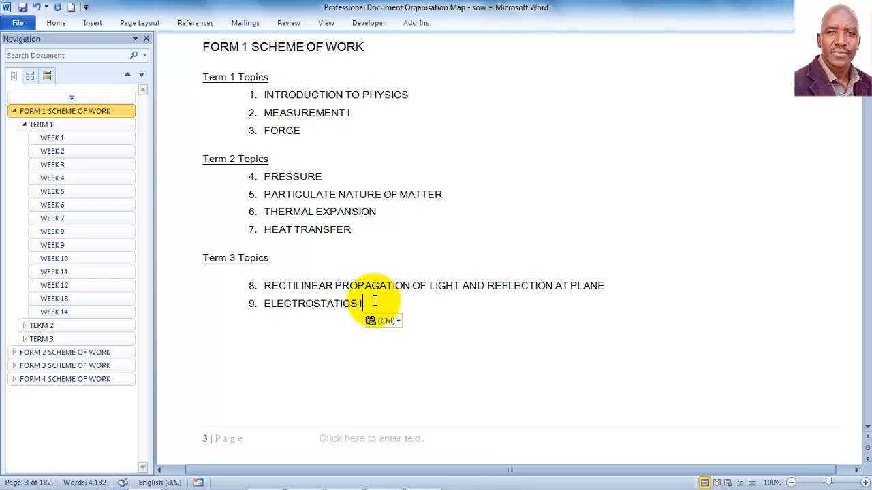
key(Return)
Step: Copy CELLS AND SIMPLE CIRCUITS from the syllabus and paste it as plain text into item 10
mouse_move(116, 488)
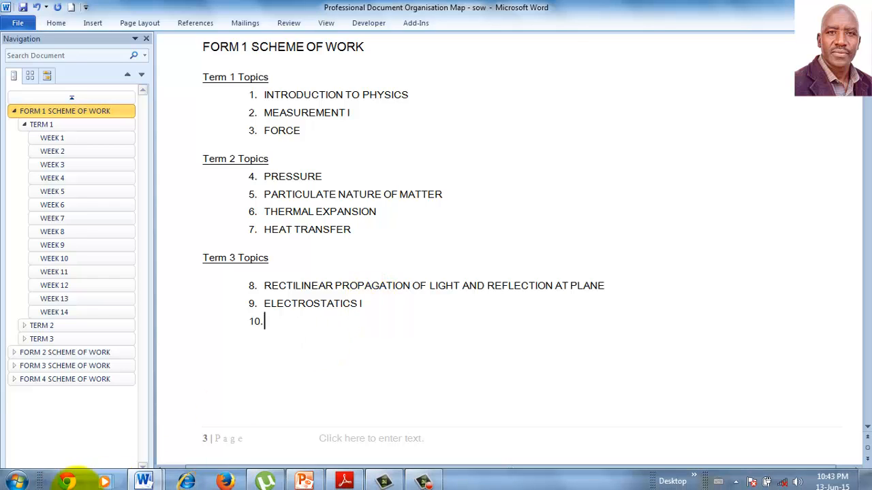
mouse_move(145, 479)
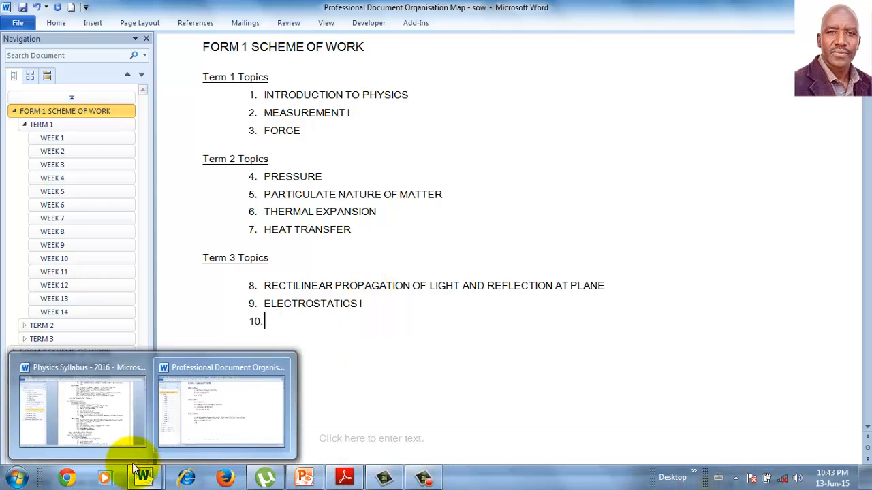
click(111, 431)
scroll(385, 243, down, 5)
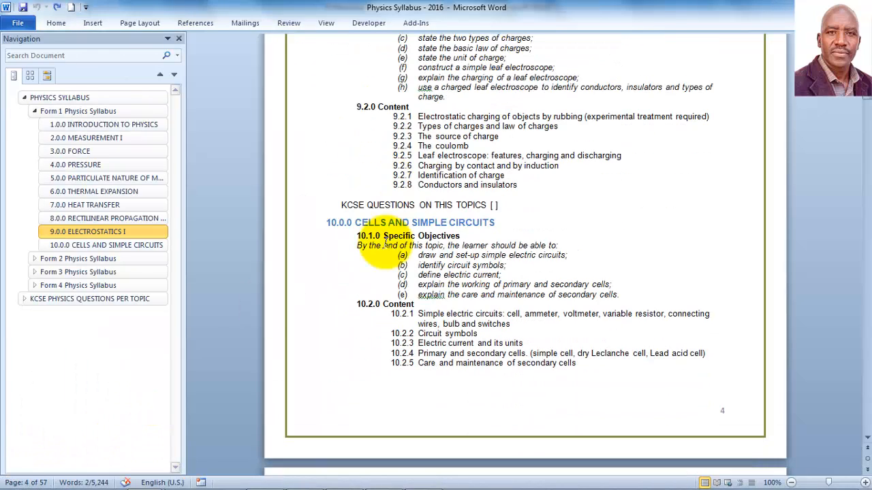
drag(497, 223, 383, 222)
key(ctrl+c)
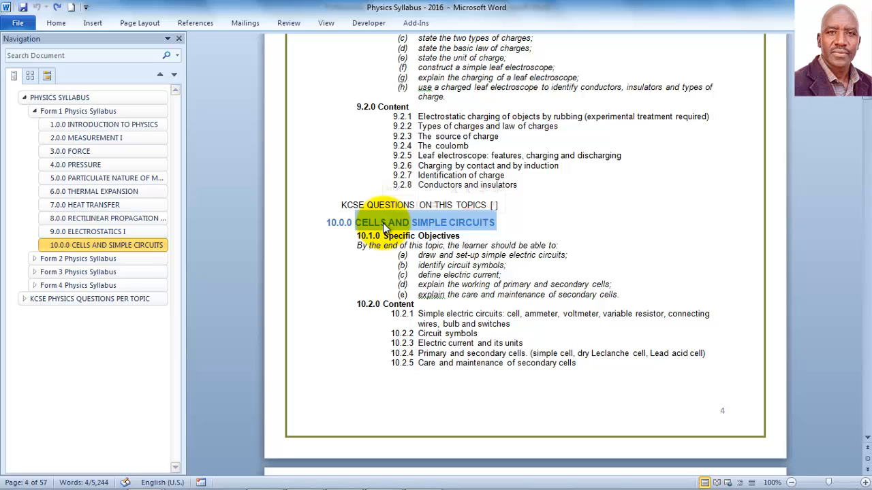
mouse_move(164, 480)
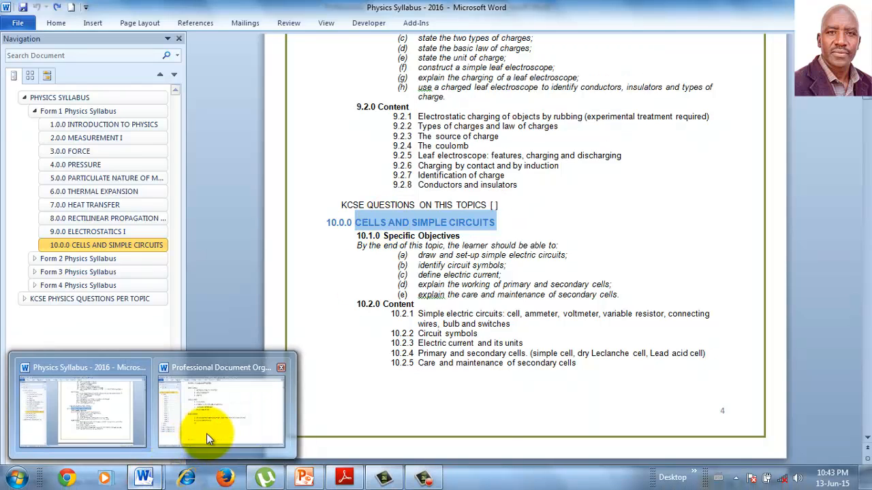
click(207, 433)
click(270, 321)
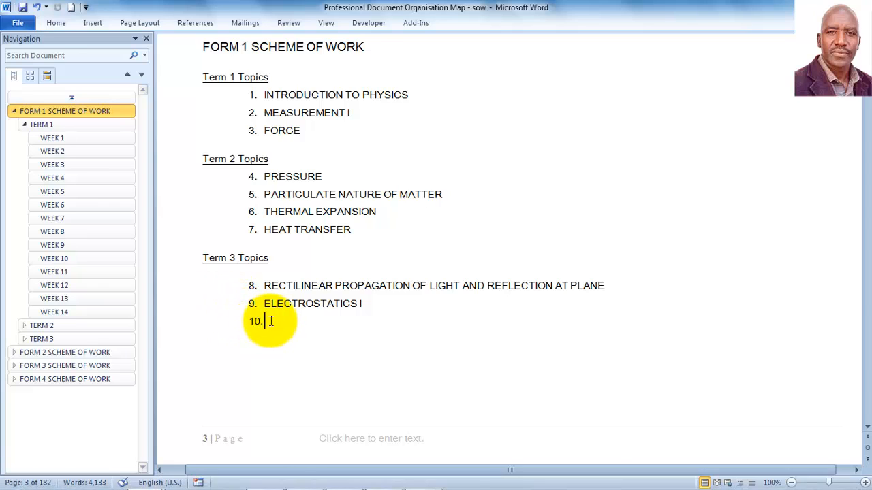
right_click(270, 322)
click(341, 75)
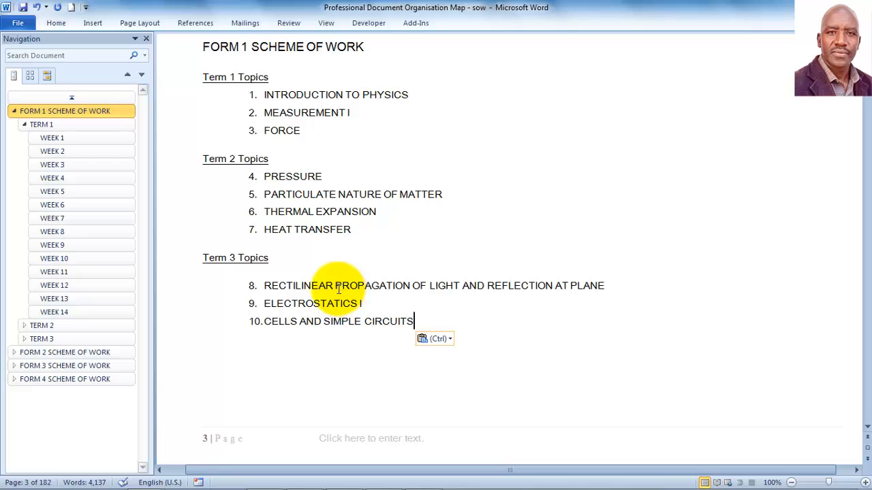
scroll(333, 273, up, 1)
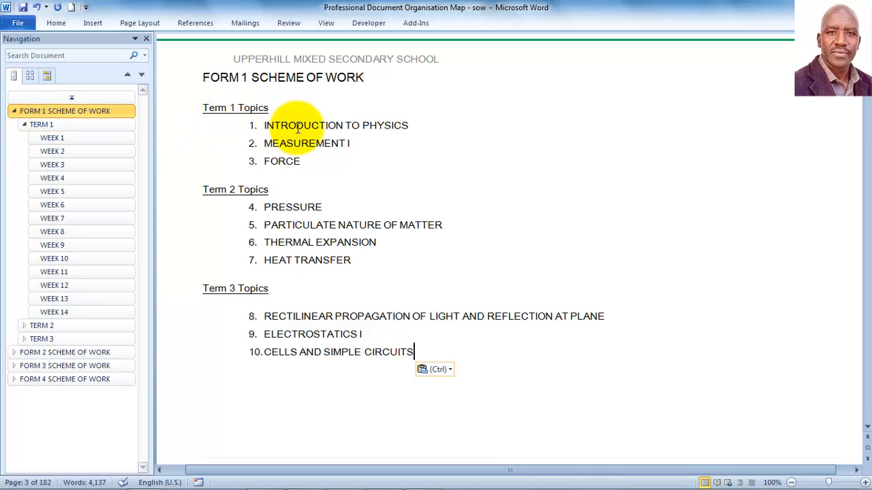
Step: Browse the TERM 1 weeks in the Navigation pane, open Week 5, and place the cursor in lesson 1's TOPIC cell
click(28, 126)
click(28, 127)
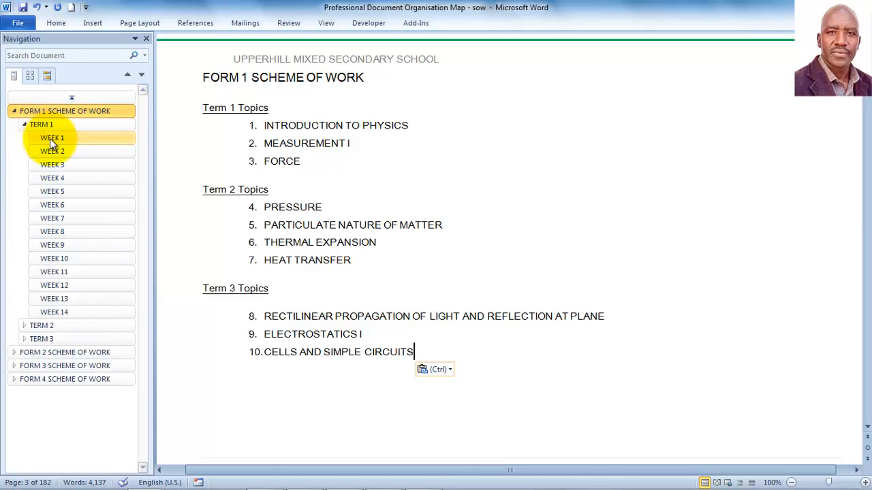
click(50, 139)
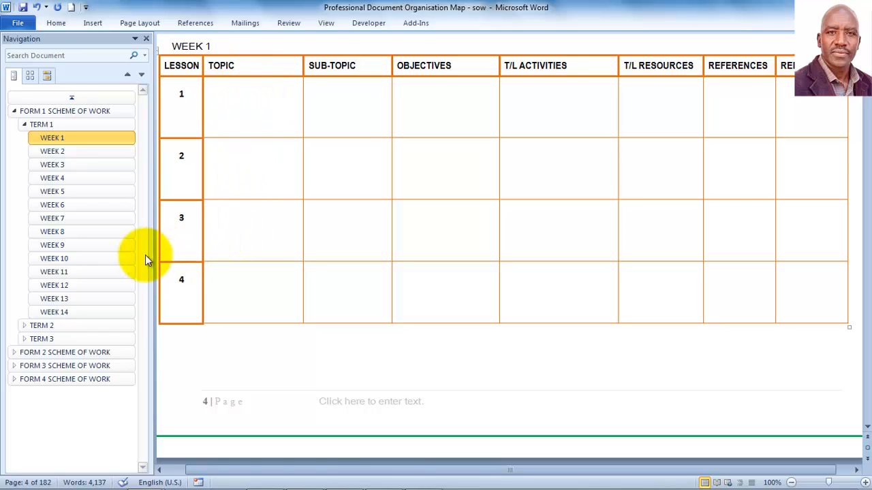
click(71, 178)
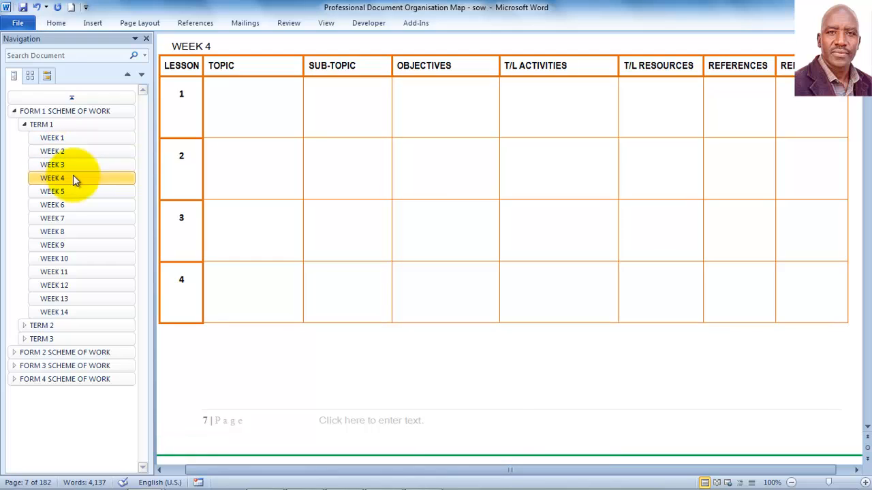
click(71, 137)
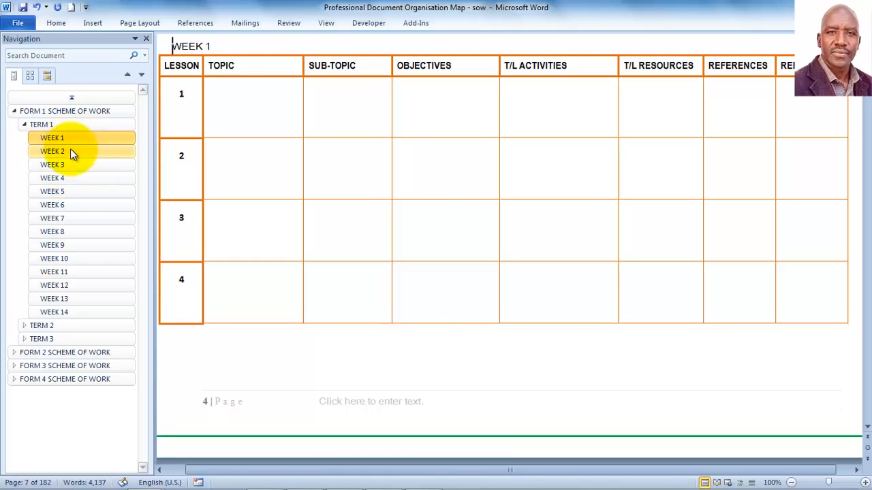
click(71, 152)
click(72, 165)
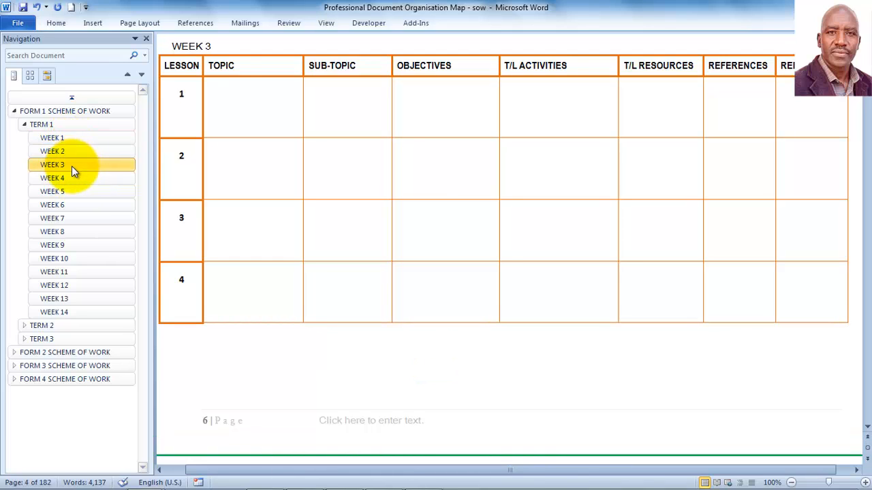
click(71, 179)
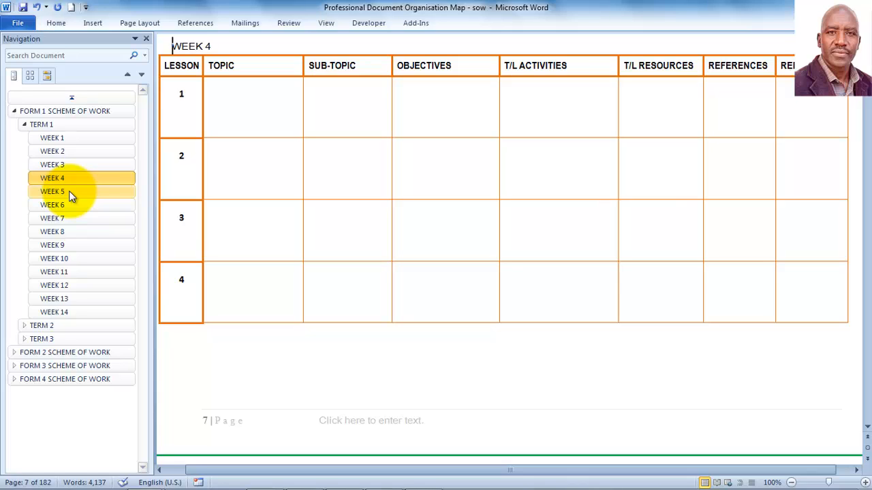
click(69, 191)
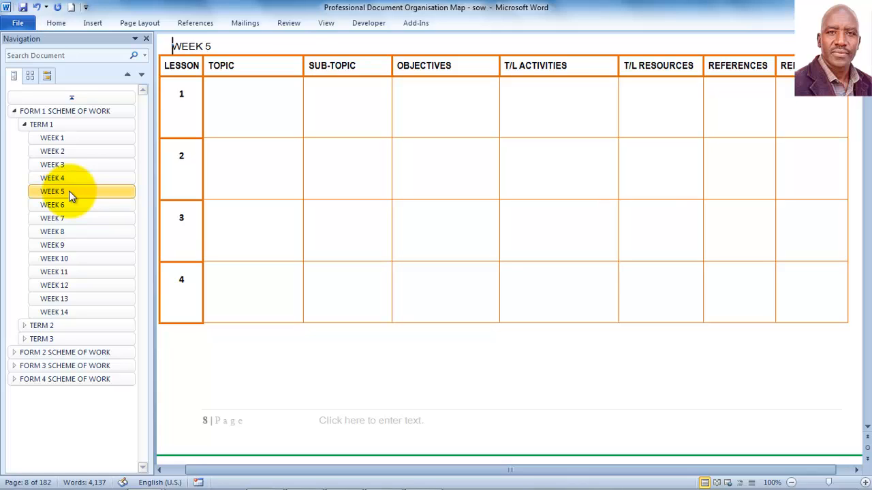
click(229, 92)
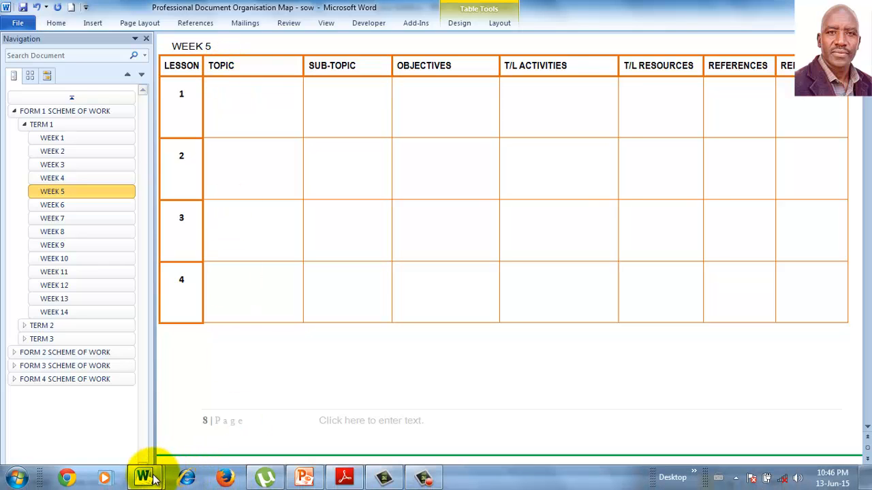
Step: Copy the 1.0.0 INTRODUCTION TO PHYSICS heading into Week 5 lesson 1's TOPIC cell as plain text
mouse_move(154, 480)
click(87, 416)
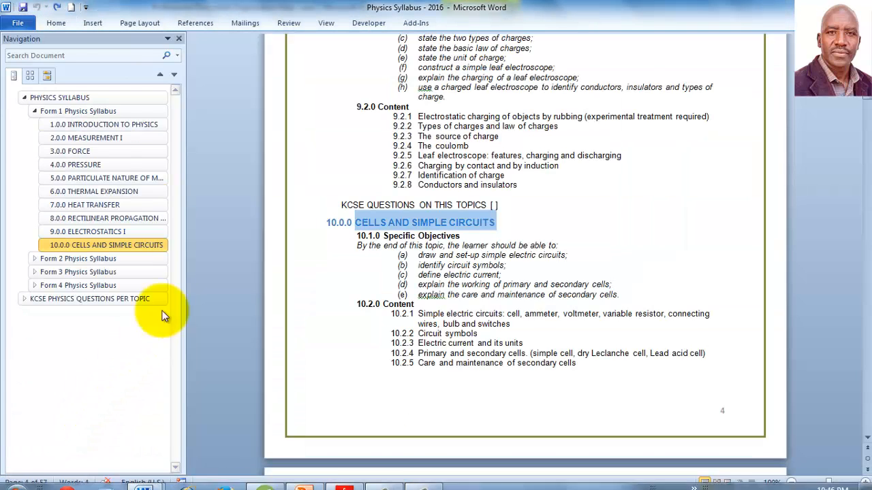
click(92, 126)
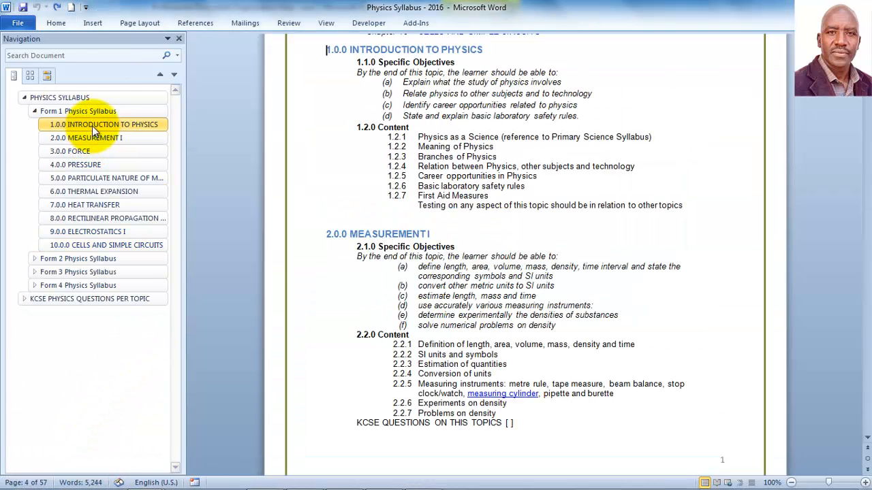
drag(483, 49, 390, 53)
key(ctrl+c)
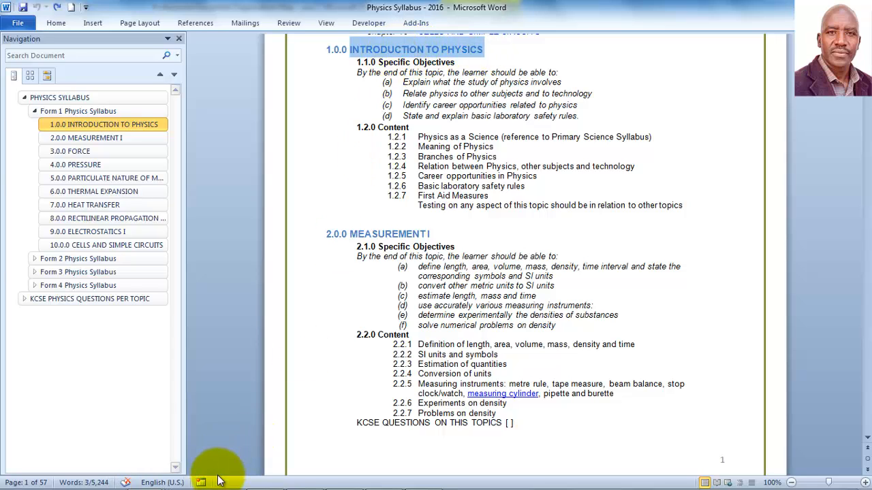
mouse_move(144, 475)
click(219, 417)
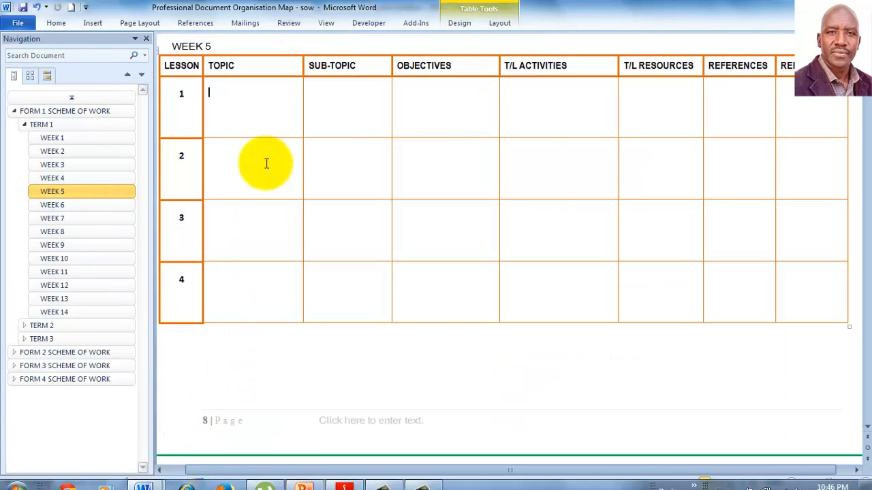
click(210, 92)
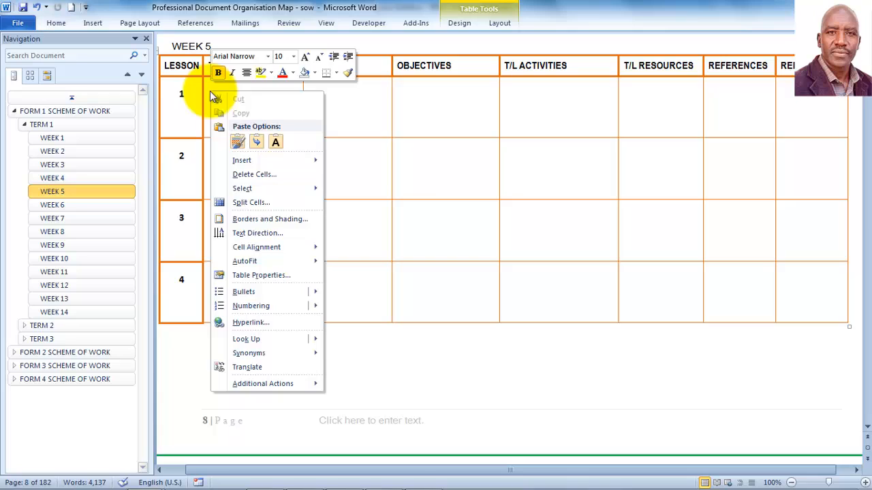
click(276, 142)
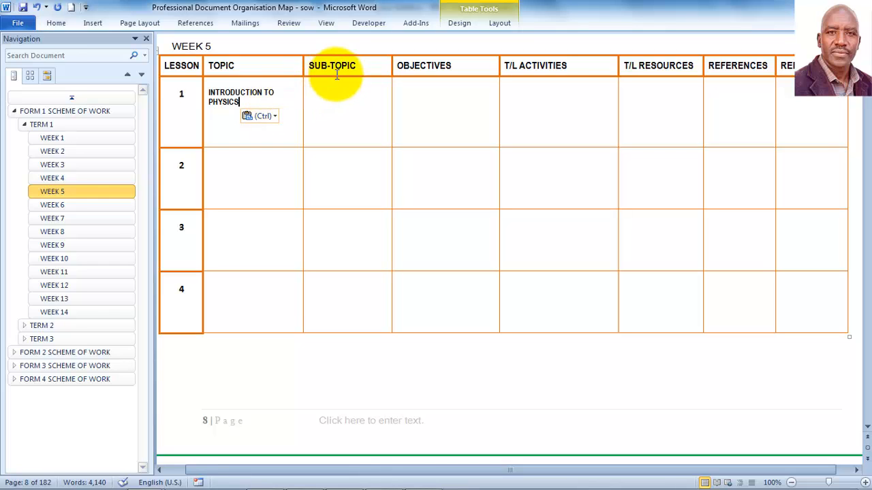
mouse_move(136, 479)
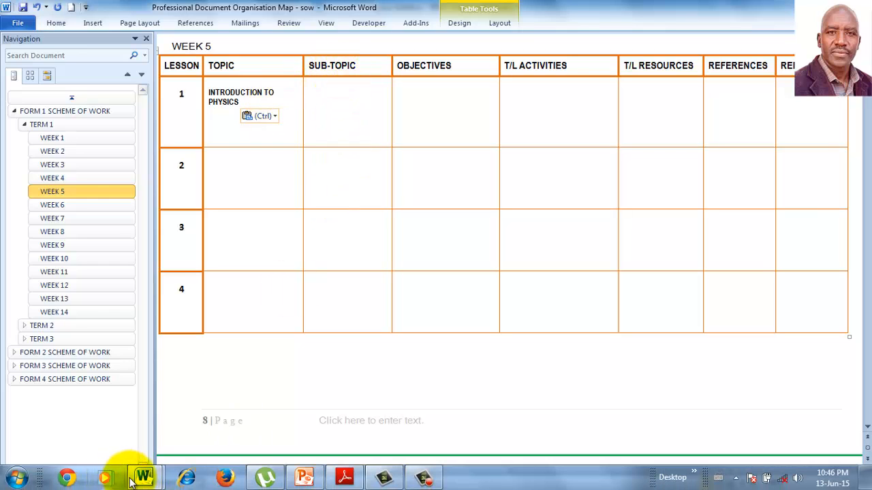
Step: Paste 'Physics as a Science' as plain text into lesson 1's SUB-TOPIC cell and delete its 1.2.1 number
click(115, 422)
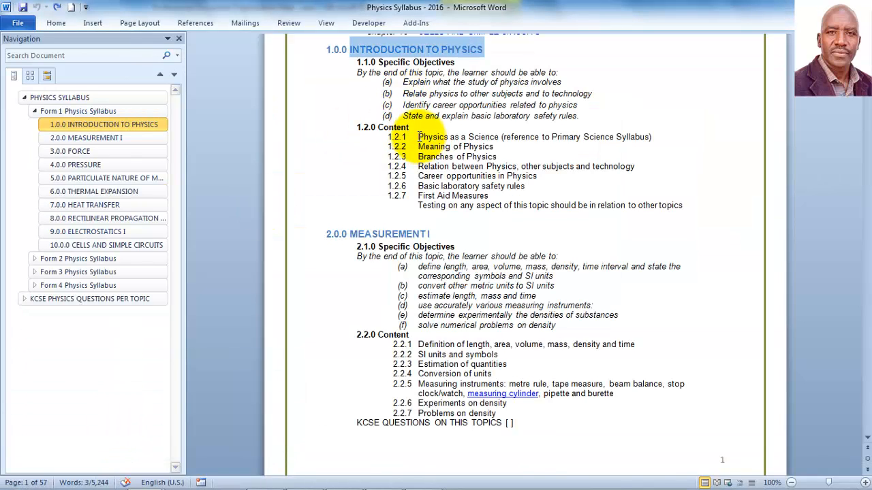
drag(419, 136, 484, 133)
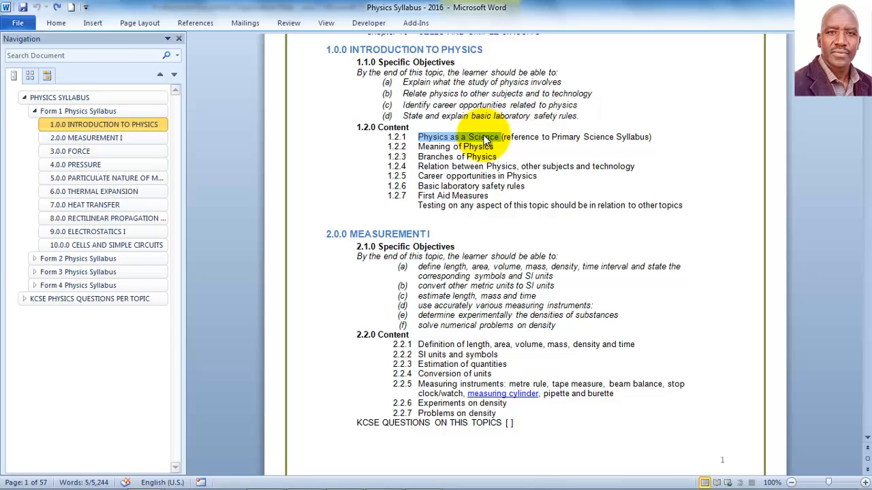
mouse_move(163, 480)
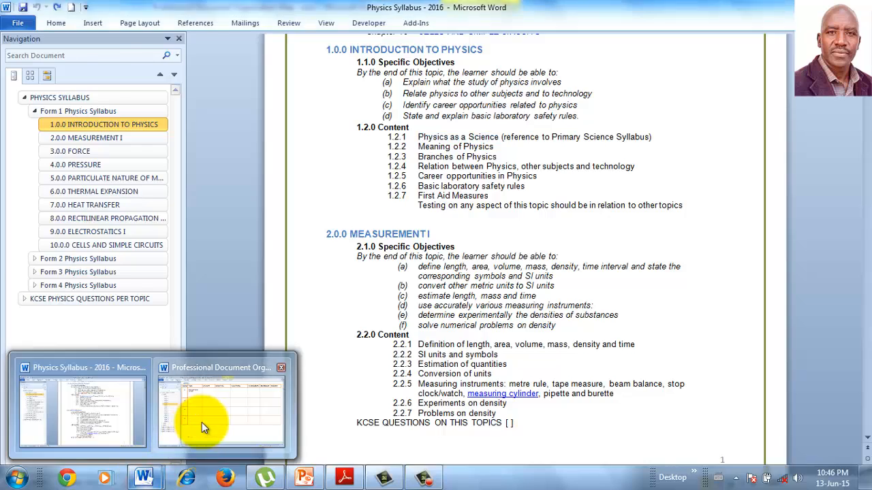
click(202, 422)
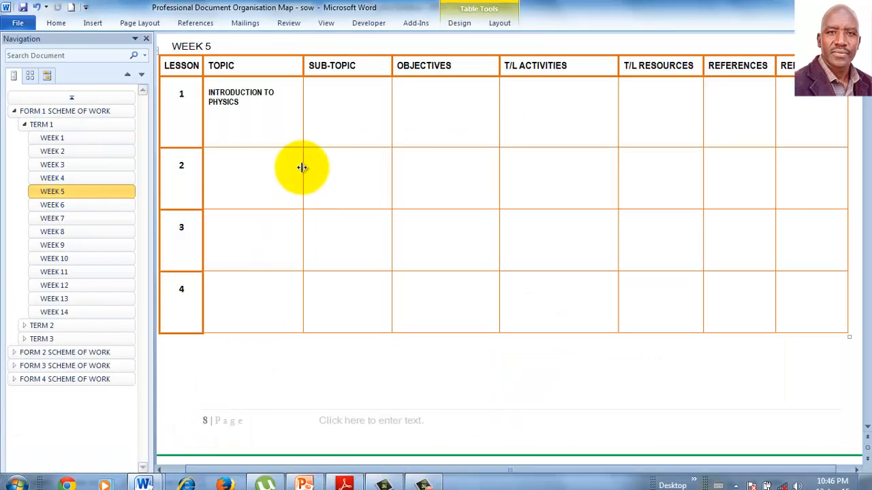
right_click(316, 95)
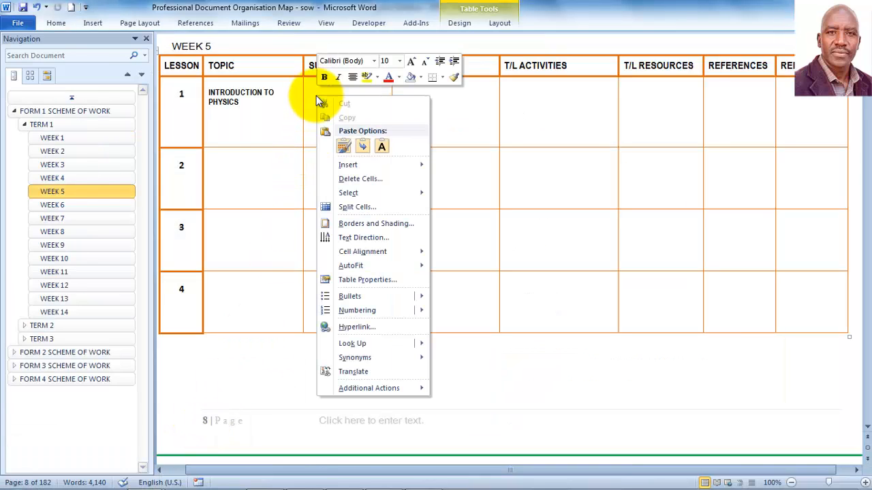
click(381, 147)
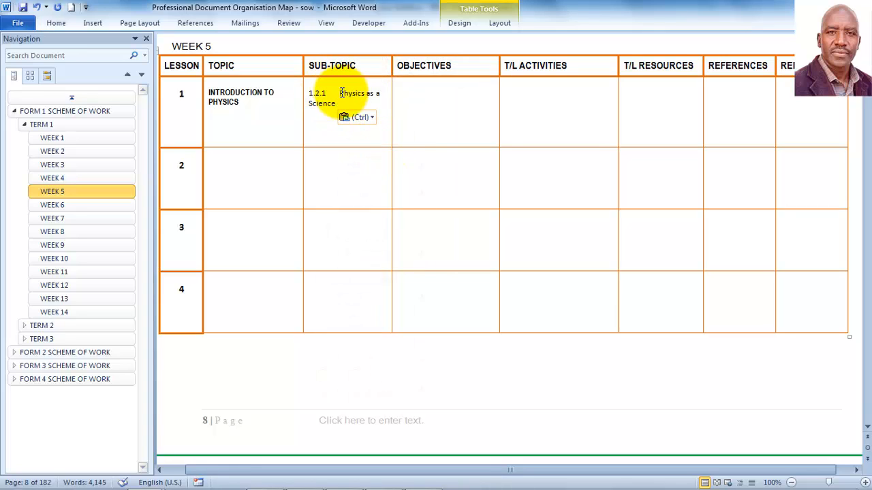
click(341, 92)
key(BackSpace)
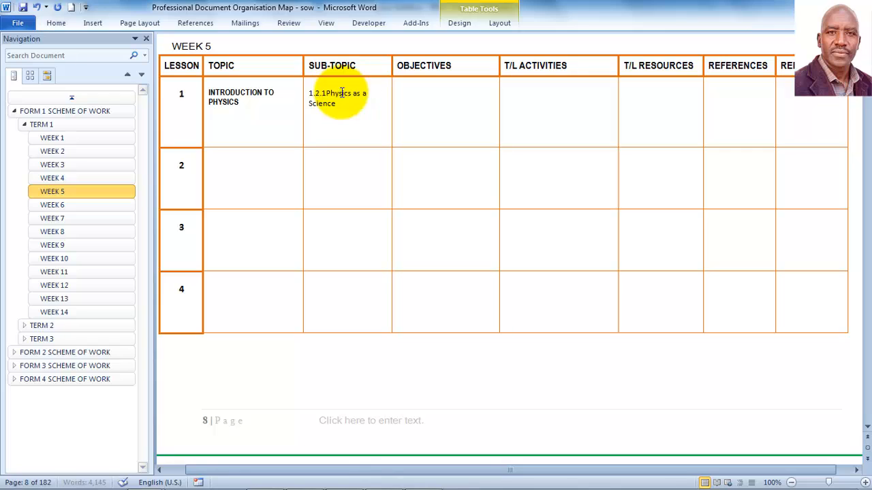
key(BackSpace)
key(BackSpace)
key(BackSpace)
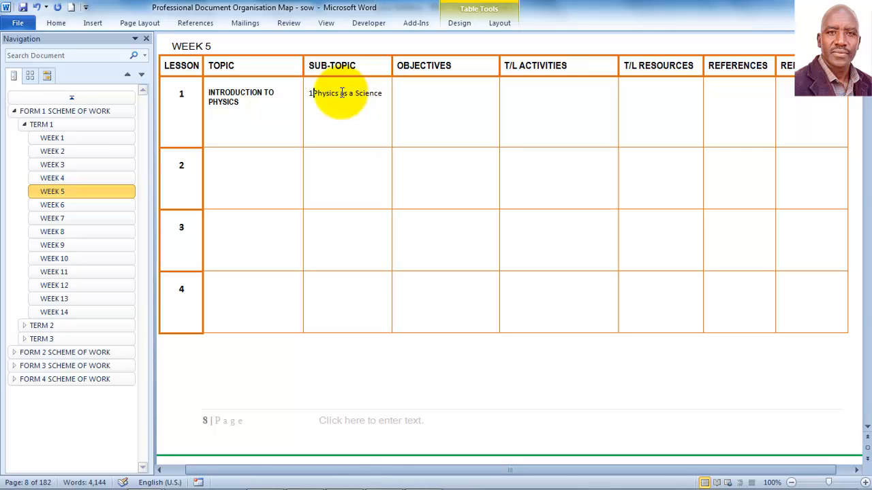
key(BackSpace)
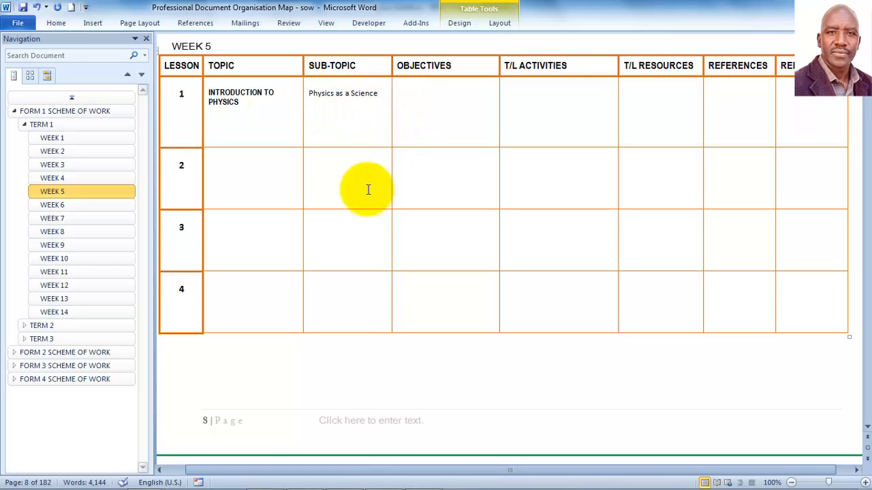
Step: Paste objective 'Explain what the study of physics involves' as plain text into OBJECTIVES, removing the (a) label
mouse_move(230, 474)
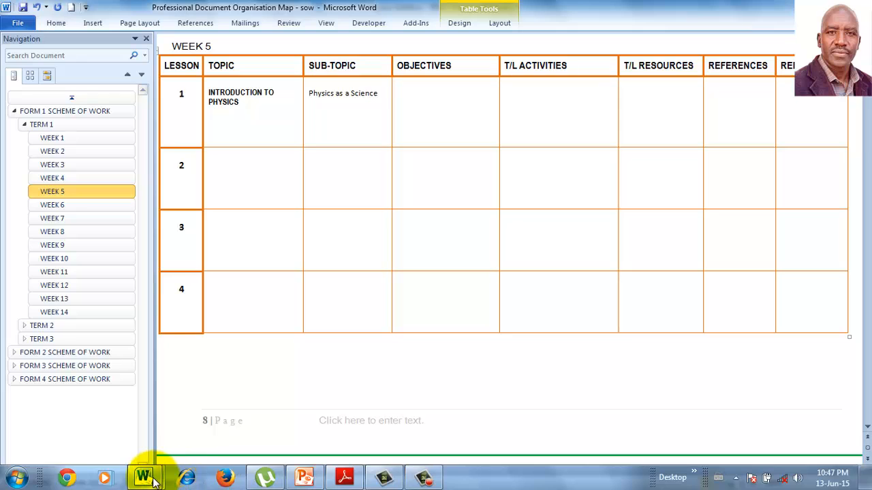
mouse_move(144, 475)
click(99, 421)
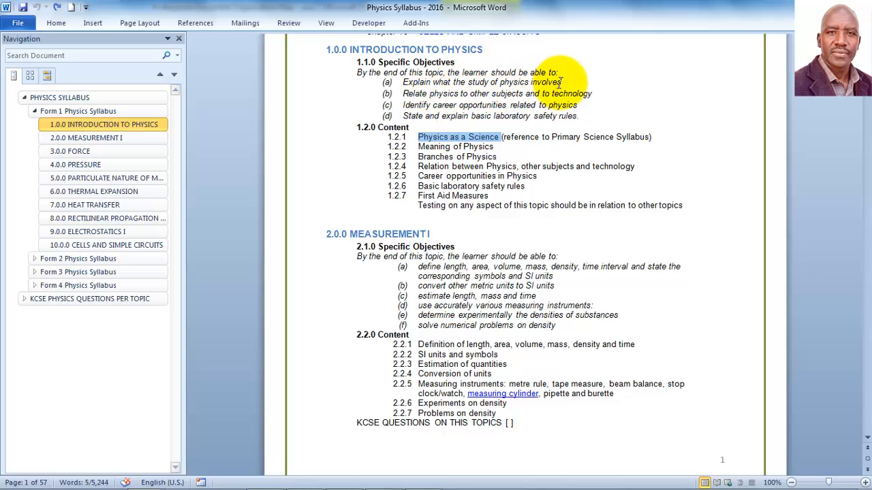
drag(563, 81, 422, 81)
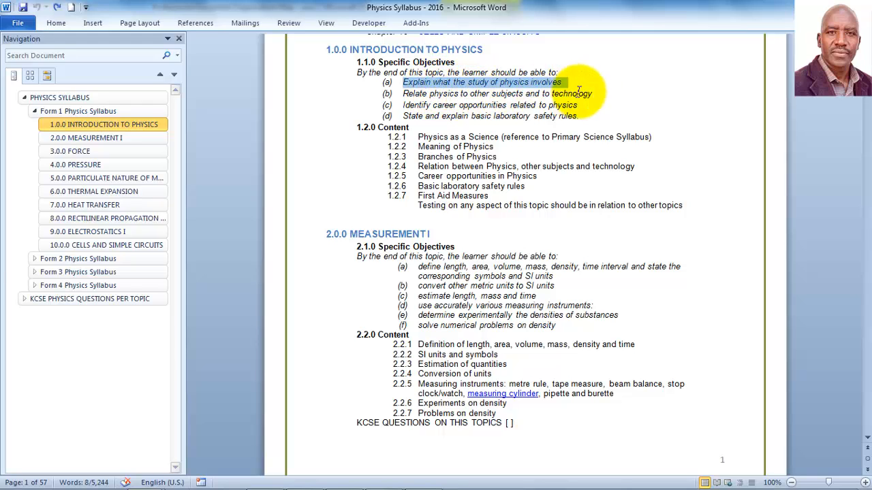
mouse_move(242, 488)
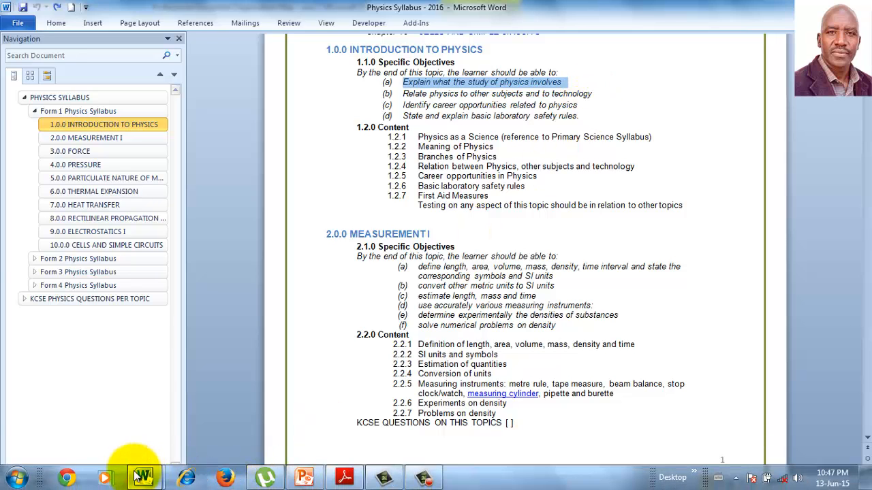
mouse_move(144, 478)
click(229, 432)
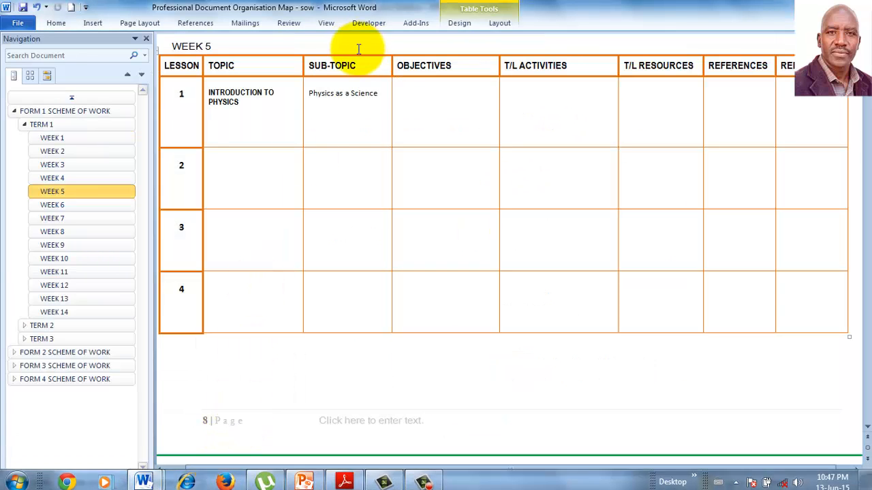
right_click(399, 93)
click(464, 143)
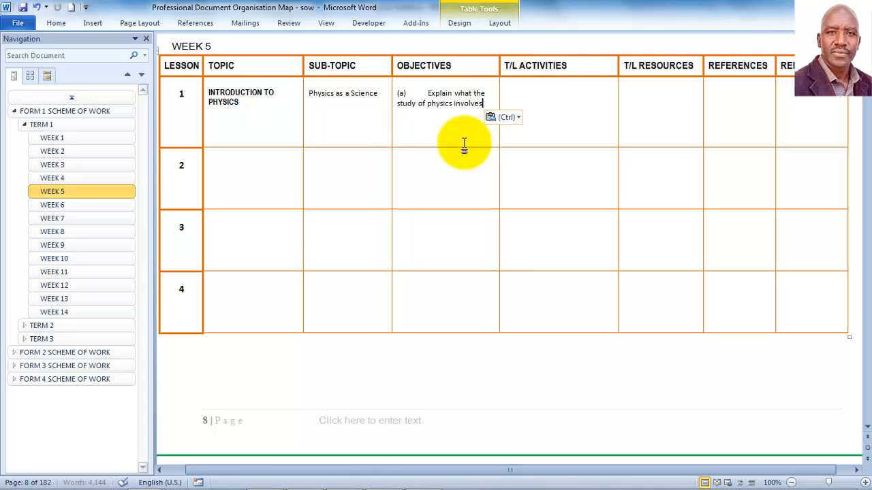
click(430, 93)
key(BackSpace)
key(BackSpace)
key(BackSpace)
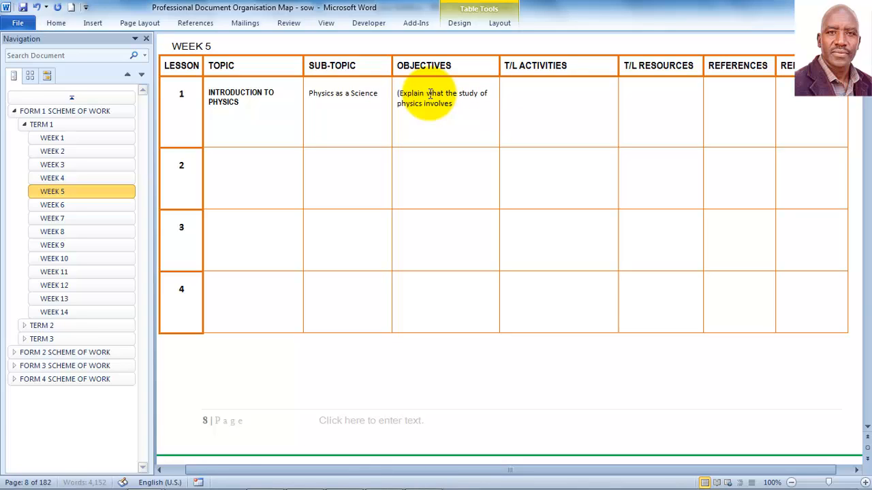
key(BackSpace)
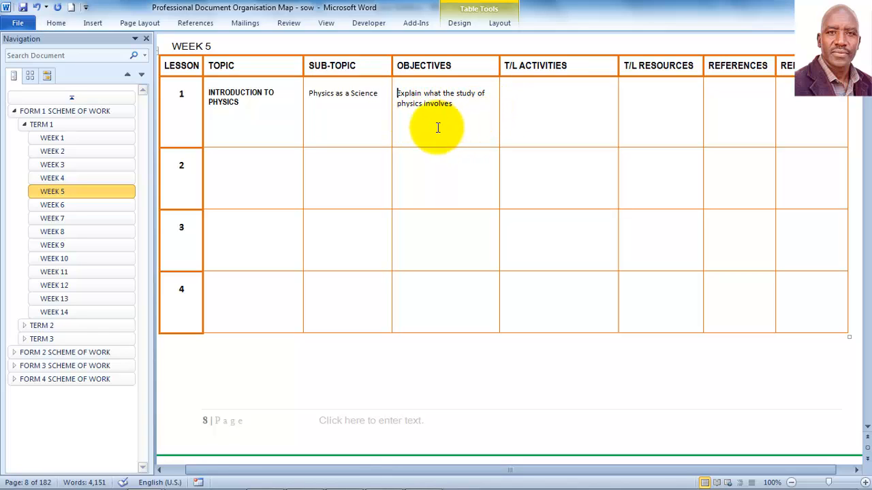
Step: Move through the T/L ACTIVITIES and REFERENCES cells and bring up the Introduction to Physics PDF in Adobe Reader
click(513, 96)
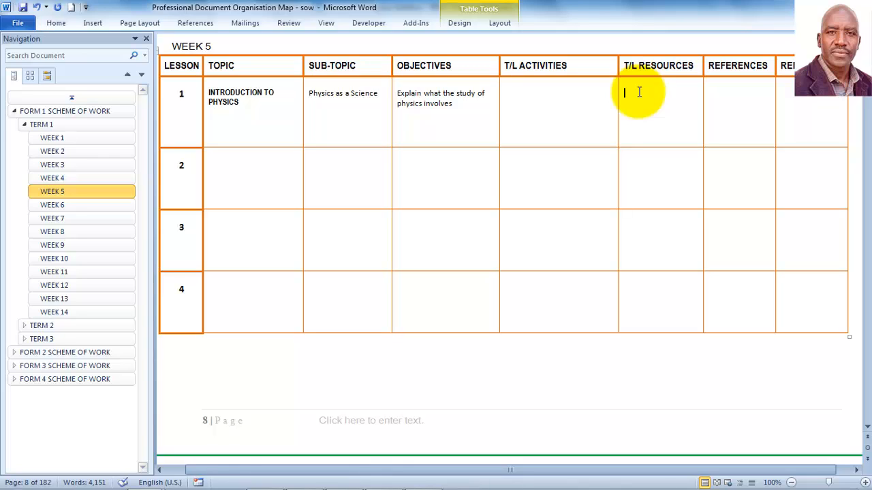
click(712, 90)
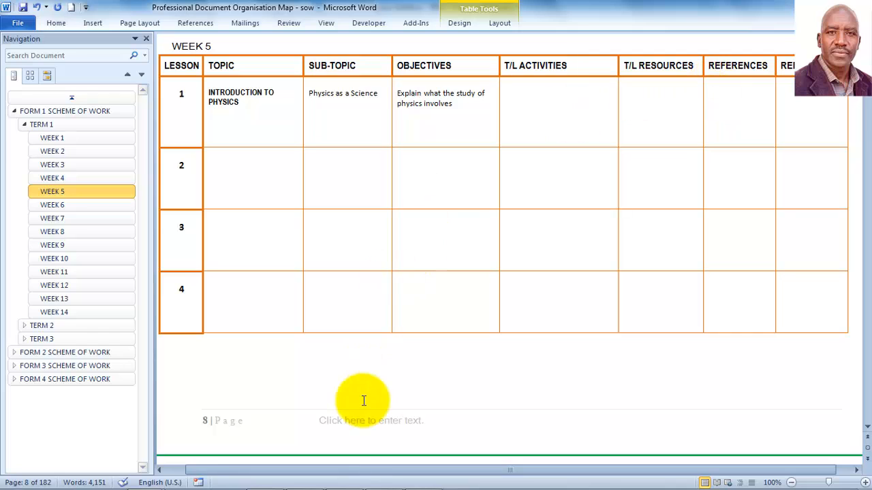
mouse_move(304, 477)
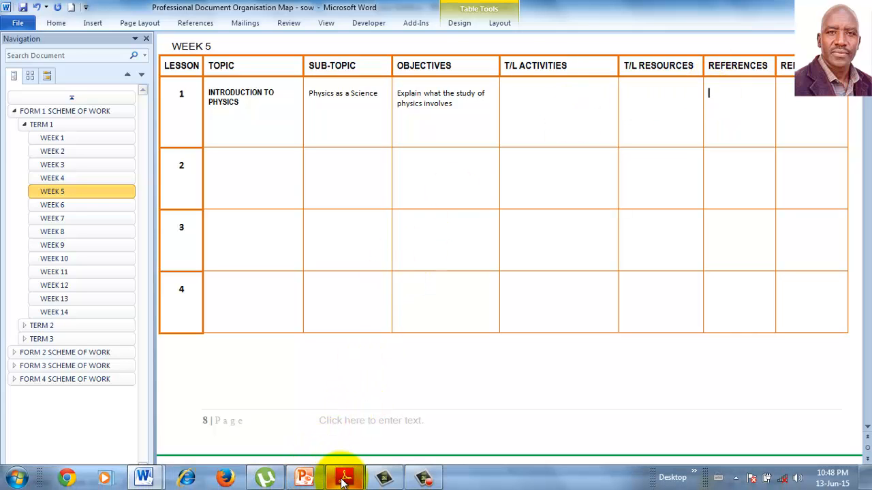
mouse_move(344, 477)
click(335, 439)
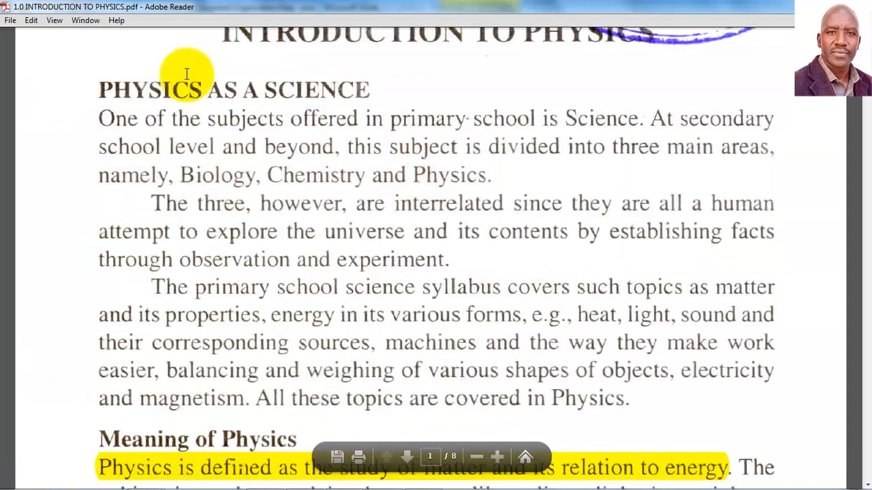
scroll(572, 52, down, 1)
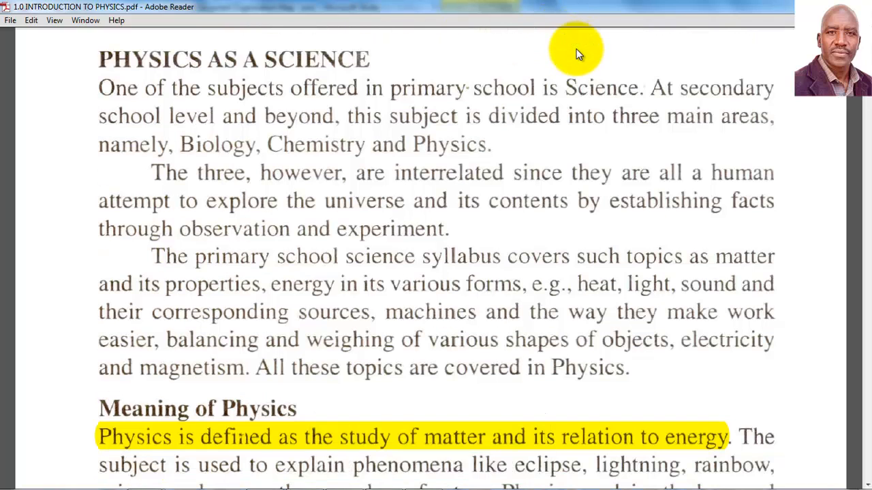
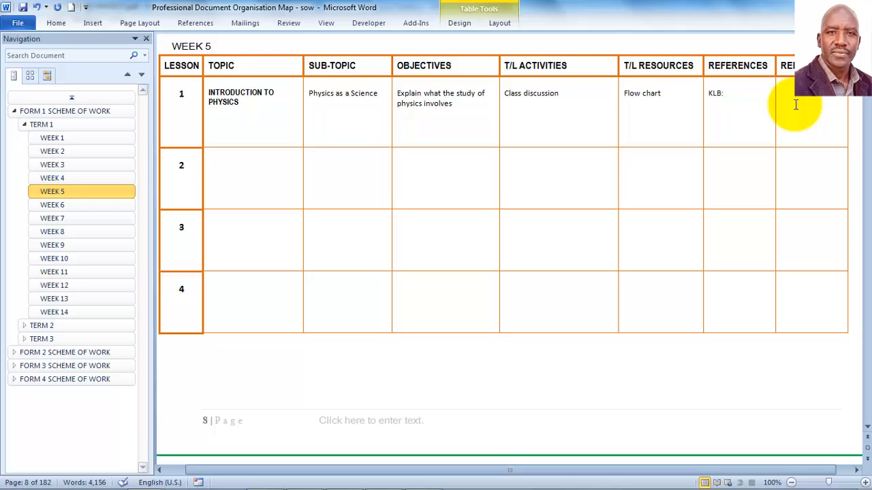
Step: Extend the REFERENCES entry to 'KLB: Secondary Physics; Students' Book 1; Page 1'
text(sECONDARY )
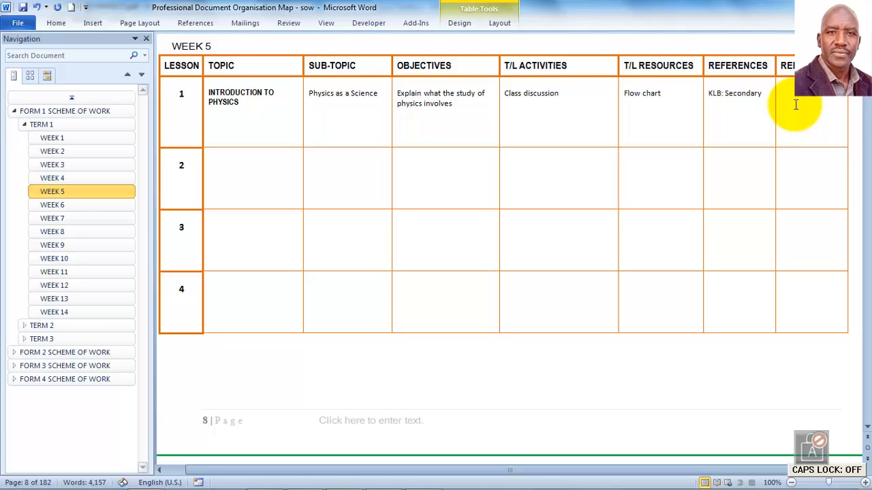
text(Ph)
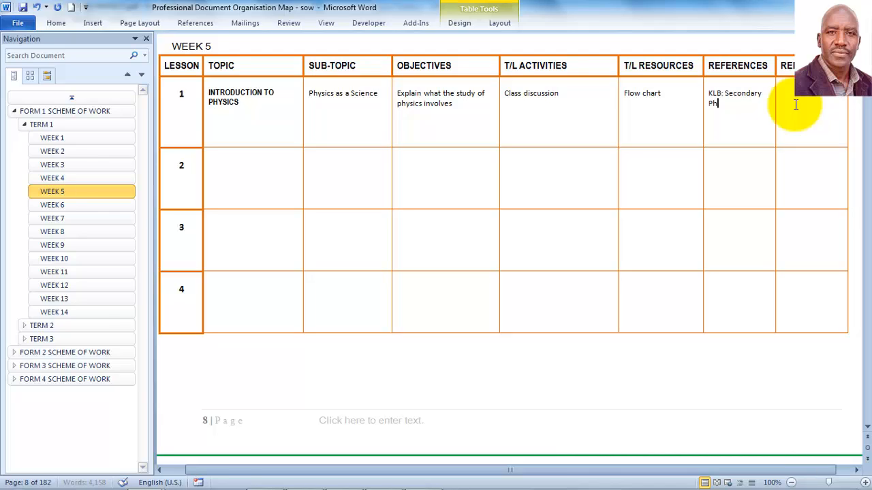
text(ysics)
text(:)
key(BackSpace)
key(BackSpace)
text(; Student)
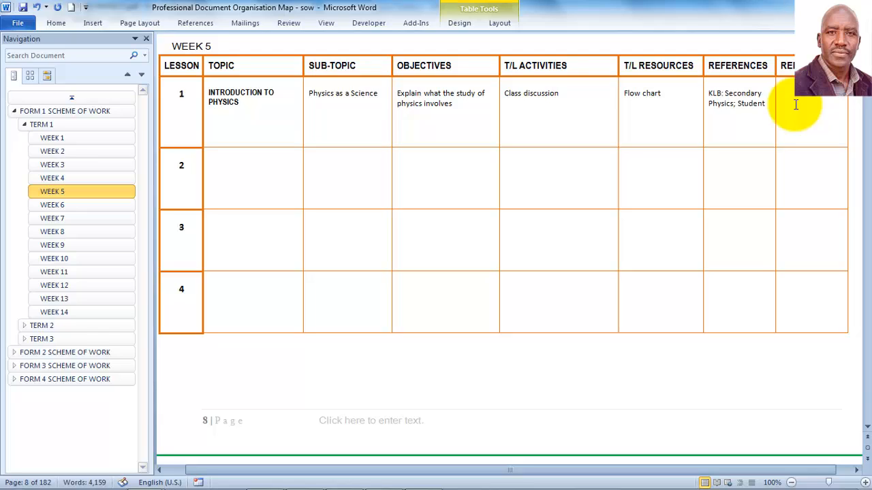
text(s' Book 1; Page 1)
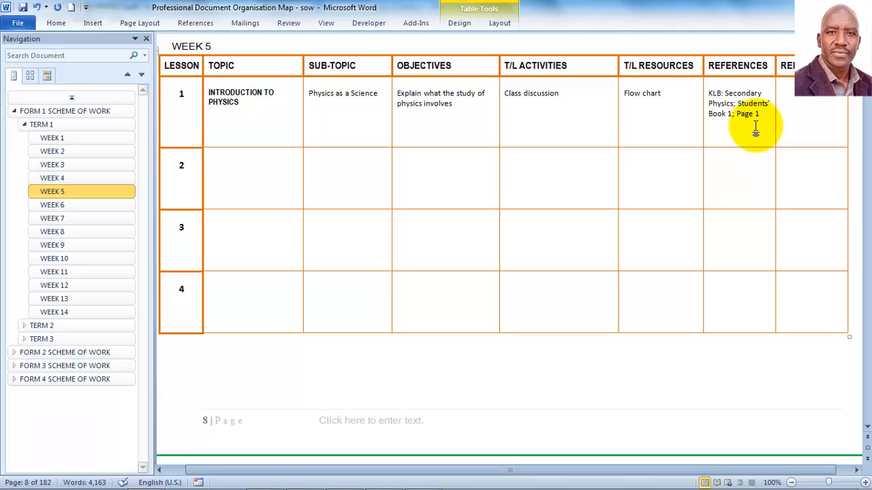
Step: Bring up the Save As dialog from the File tab
click(18, 23)
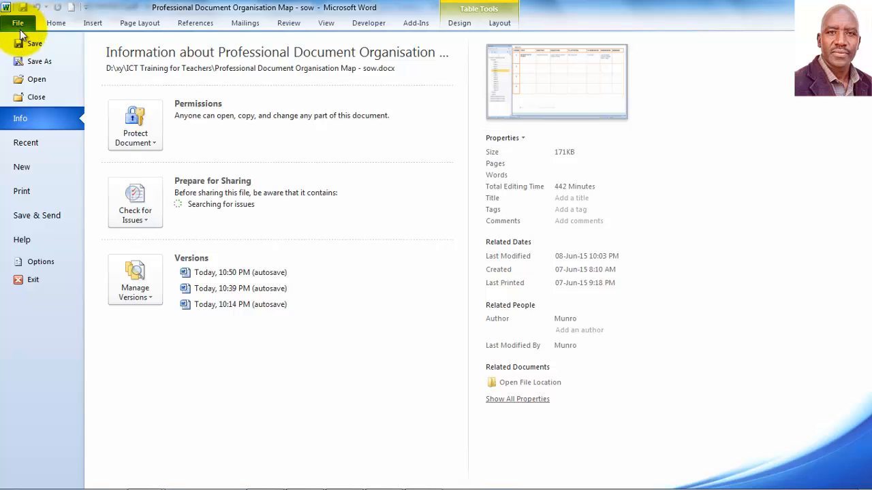
click(45, 62)
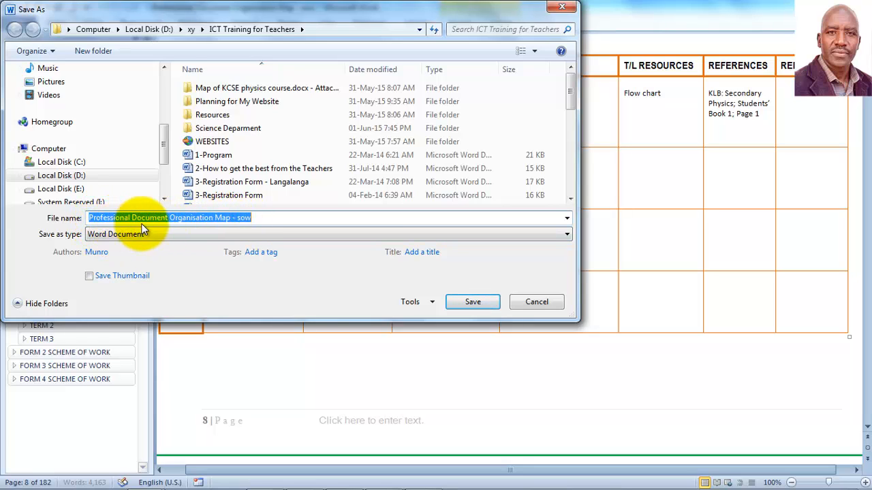
Step: Replace the old file name with 'Scheme of work 2016'
click(259, 218)
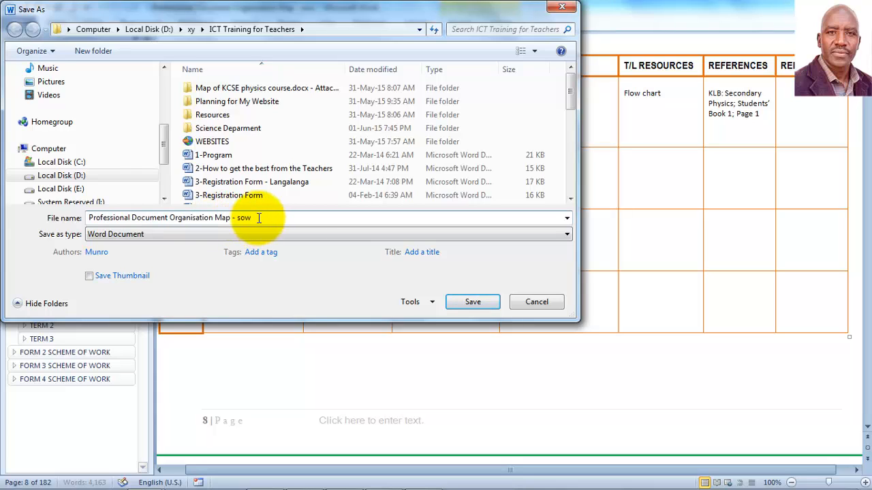
key(BackSpace)
key(BackSpace)
key(BackSpace)
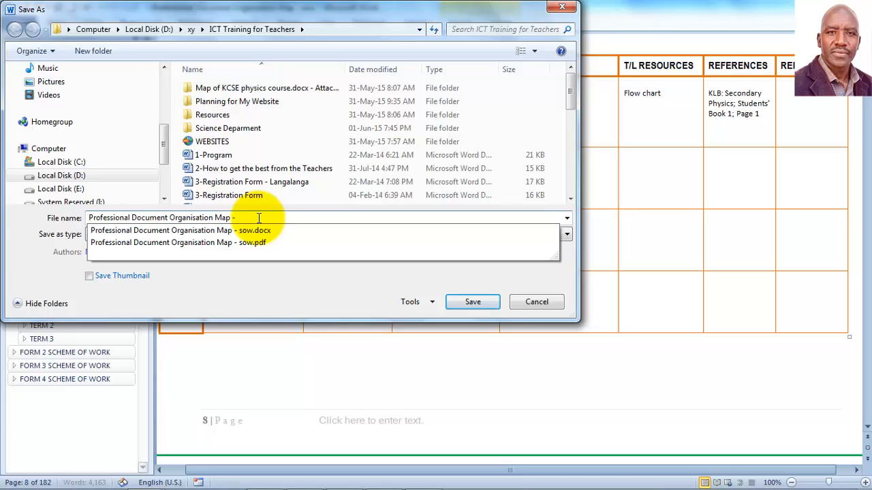
key(ctrl+a)
text(S)
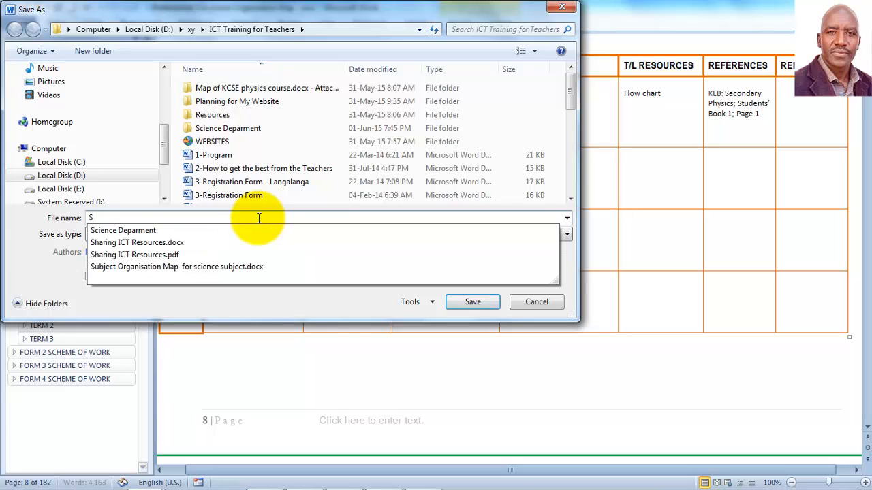
text(cheme )
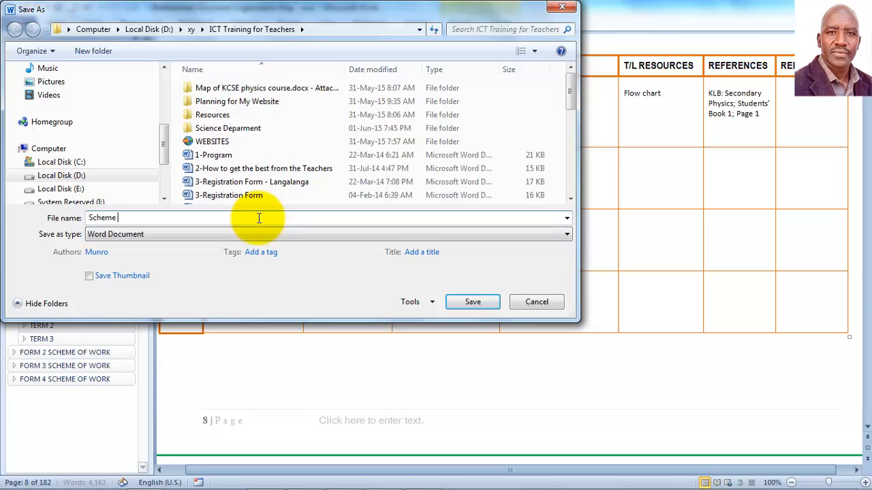
text(of work 2016)
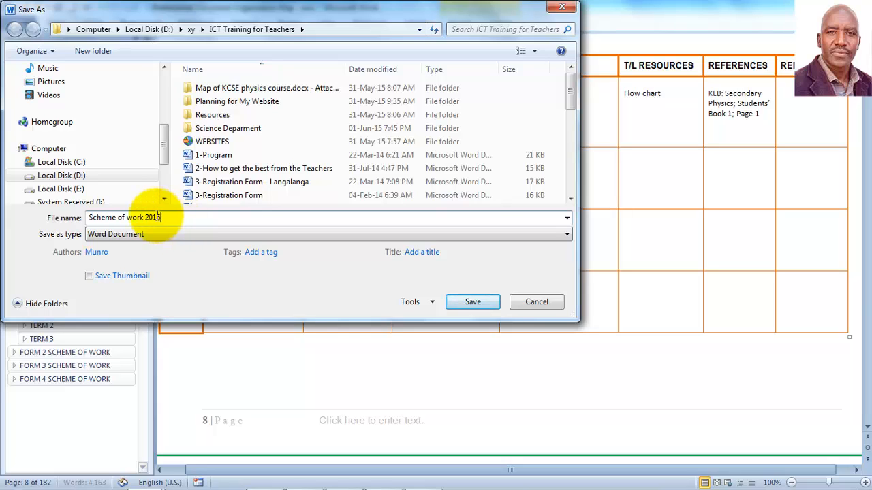
click(106, 237)
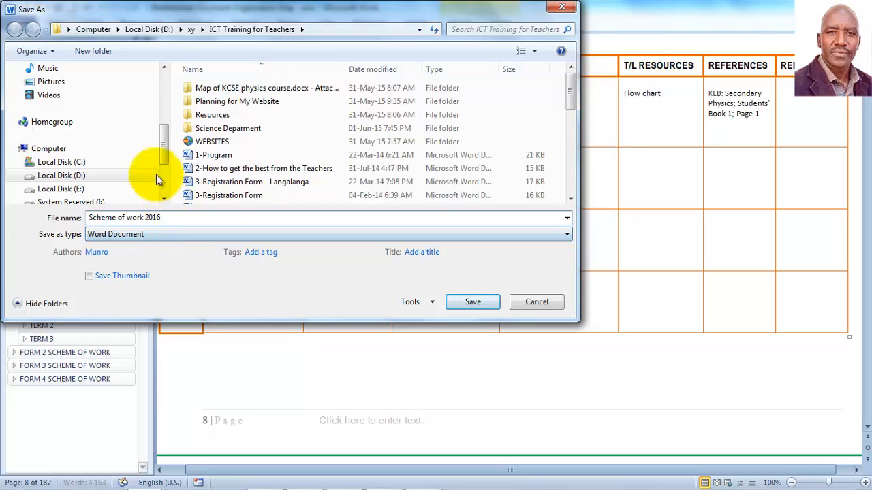
Step: Browse Documents › Professional document organisation map › 2 Science Department › 1 Physics › 2 Scheme of work
drag(167, 141, 163, 92)
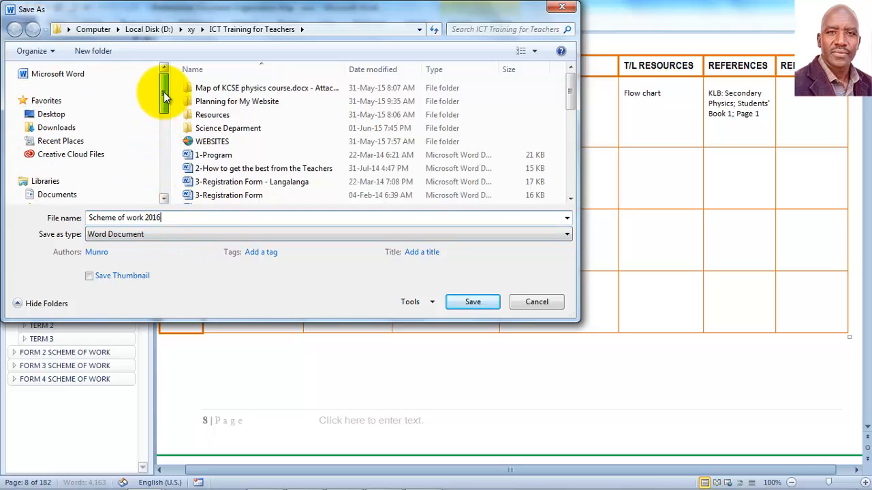
click(57, 194)
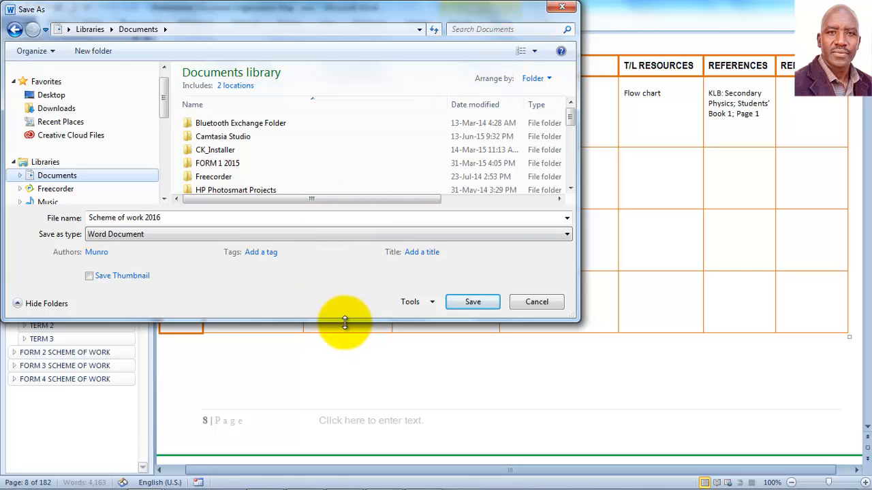
drag(345, 322, 349, 398)
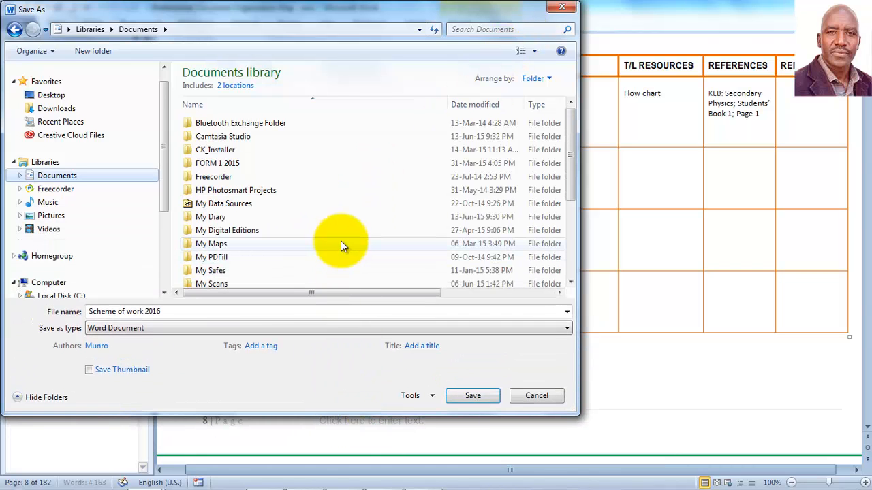
click(341, 244)
scroll(341, 244, down, 3)
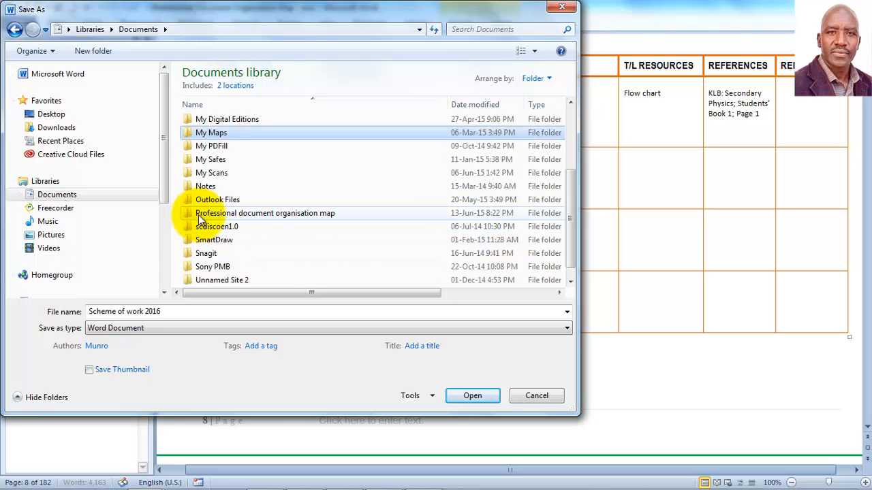
double_click(324, 212)
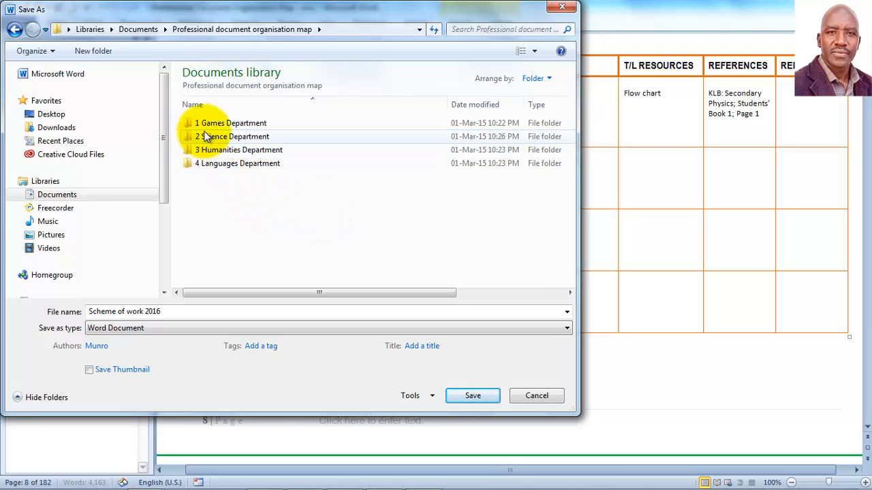
mouse_move(215, 139)
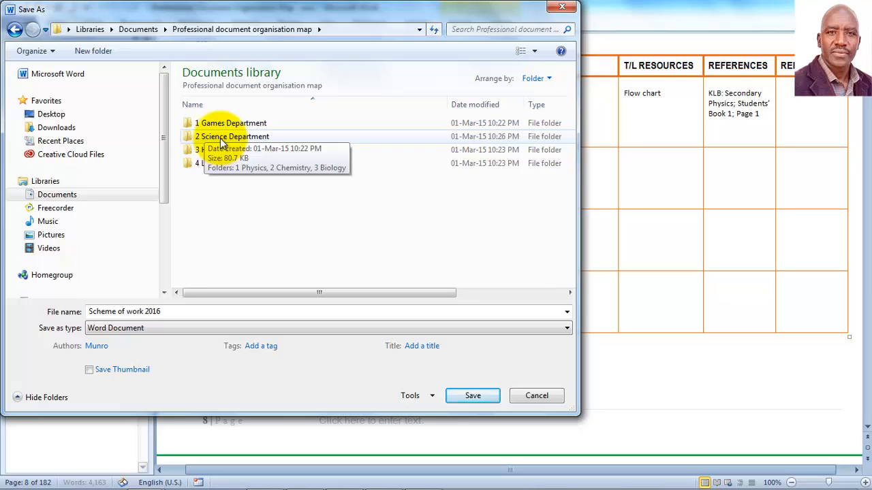
double_click(220, 140)
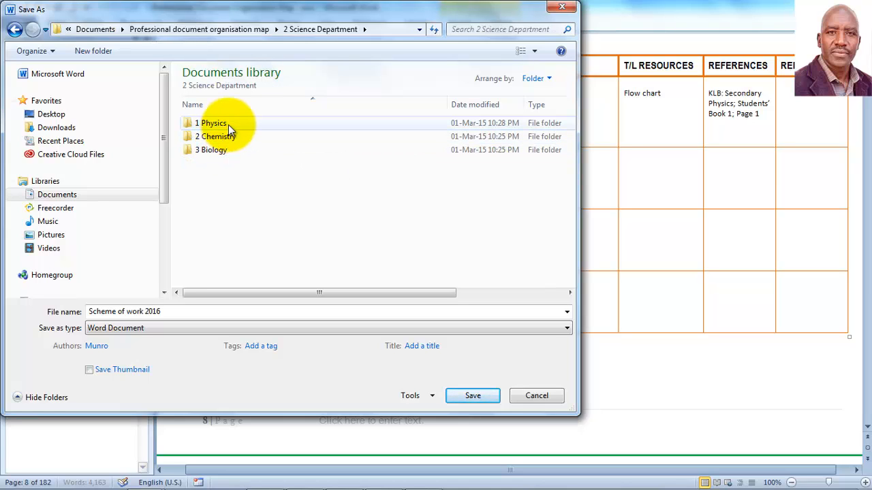
double_click(228, 124)
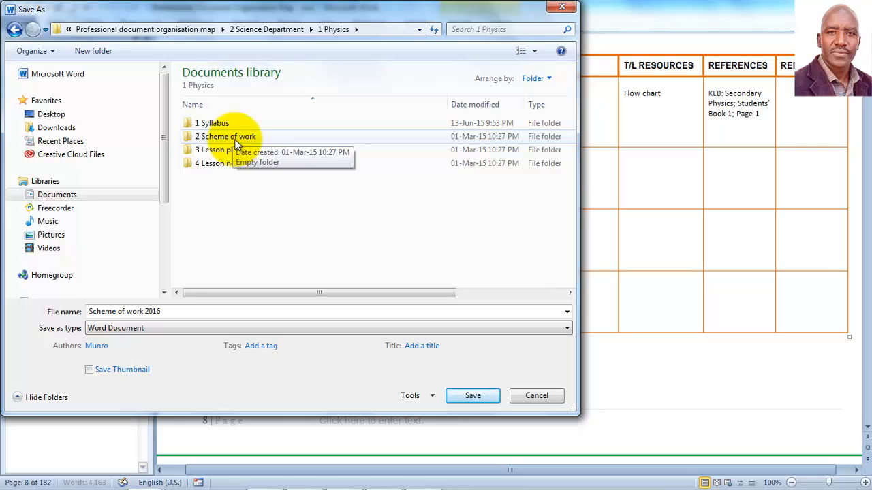
double_click(235, 139)
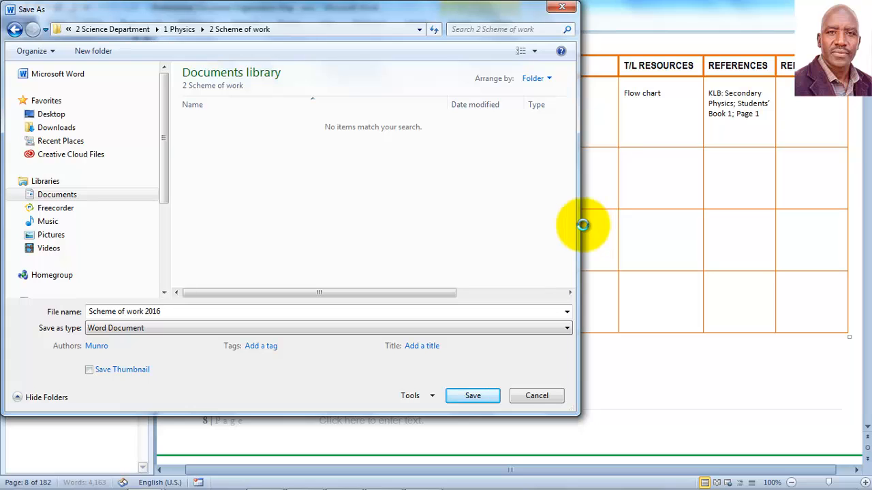
Step: Widen the Save As dialog and inspect the department and Physics subfolders in the path bar
drag(578, 224, 841, 230)
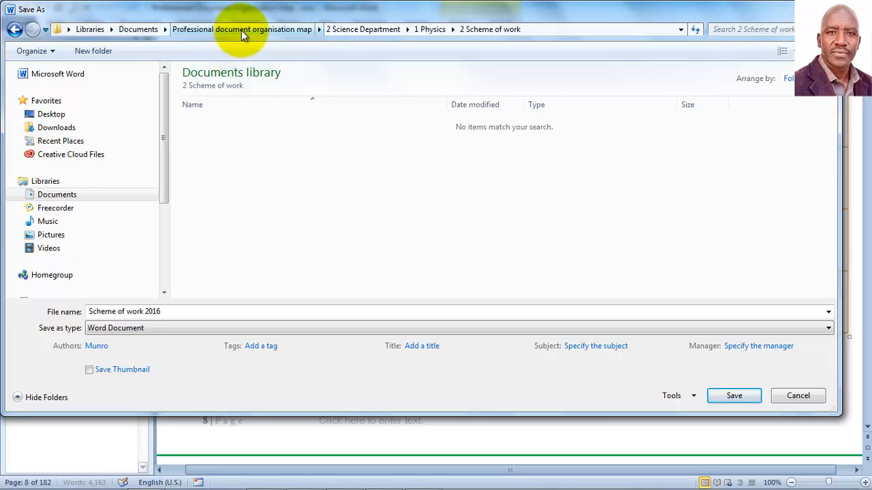
click(319, 30)
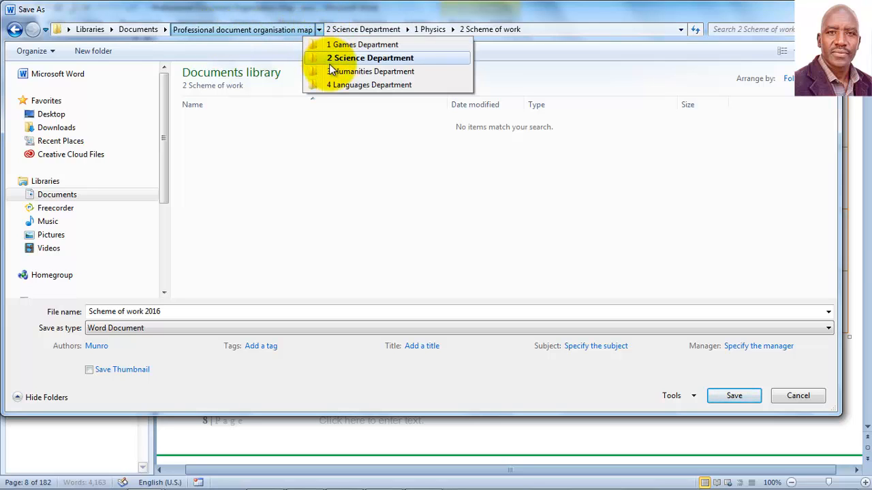
mouse_move(331, 33)
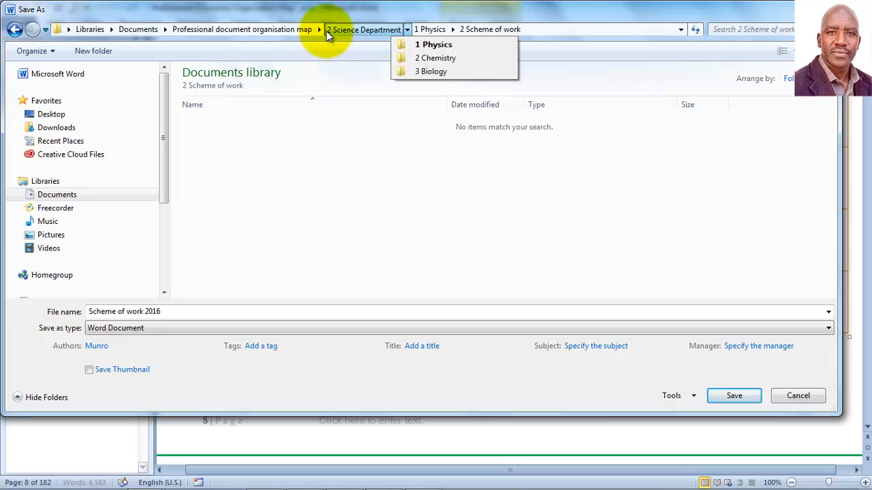
click(406, 30)
click(453, 31)
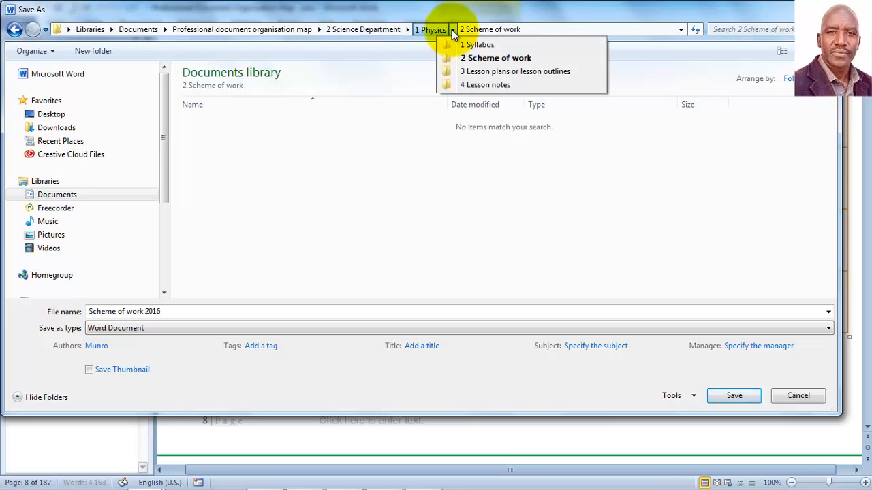
click(454, 30)
click(451, 30)
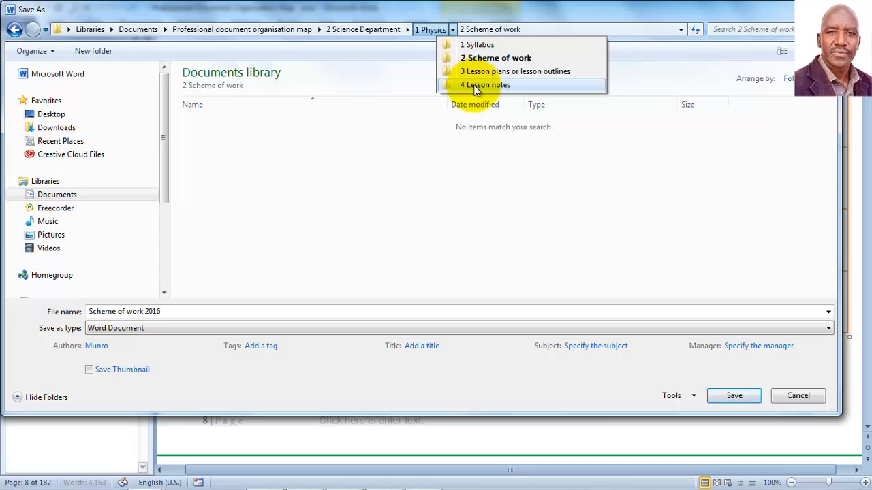
Step: Check the 1 Syllabus folder, return to 2 Scheme of work, and save the file there
click(491, 45)
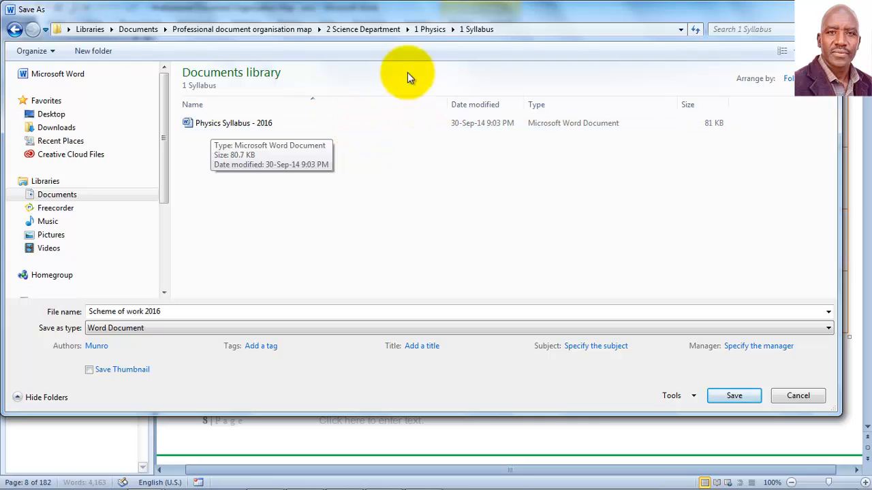
click(452, 30)
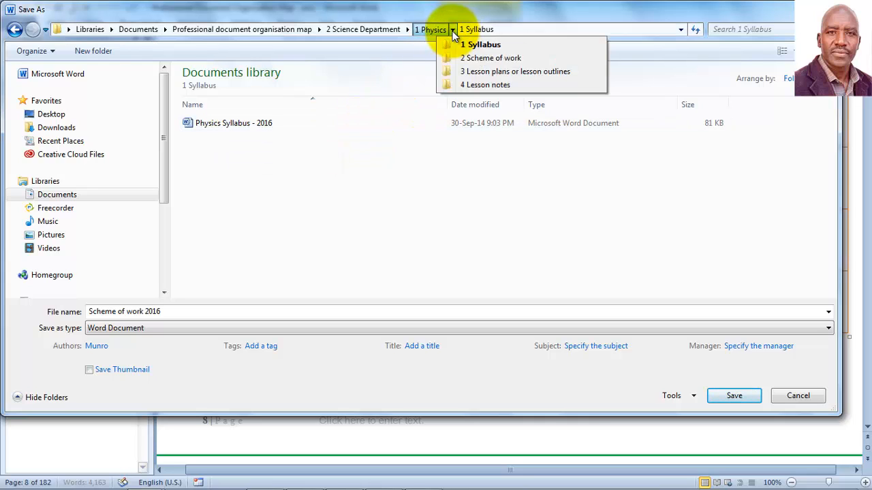
click(476, 62)
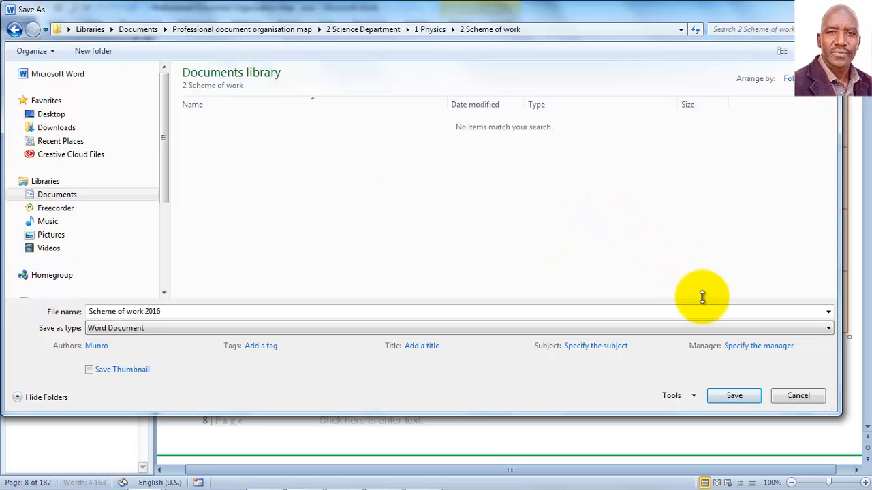
click(735, 396)
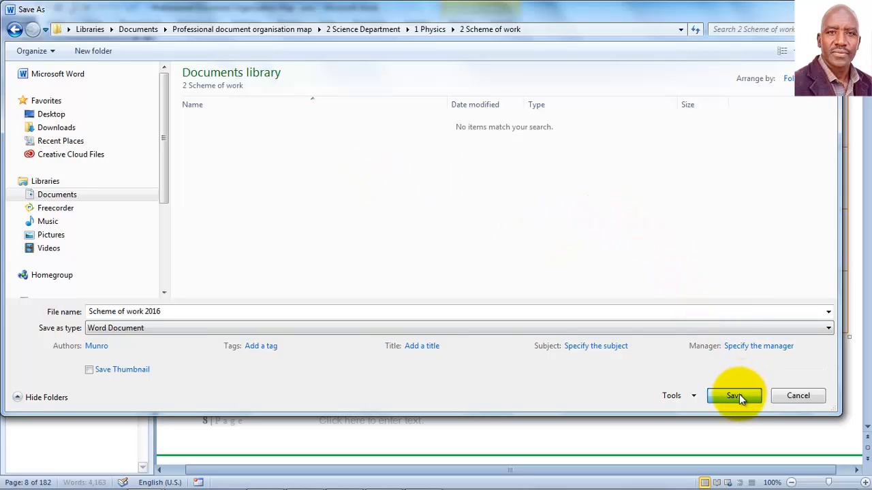